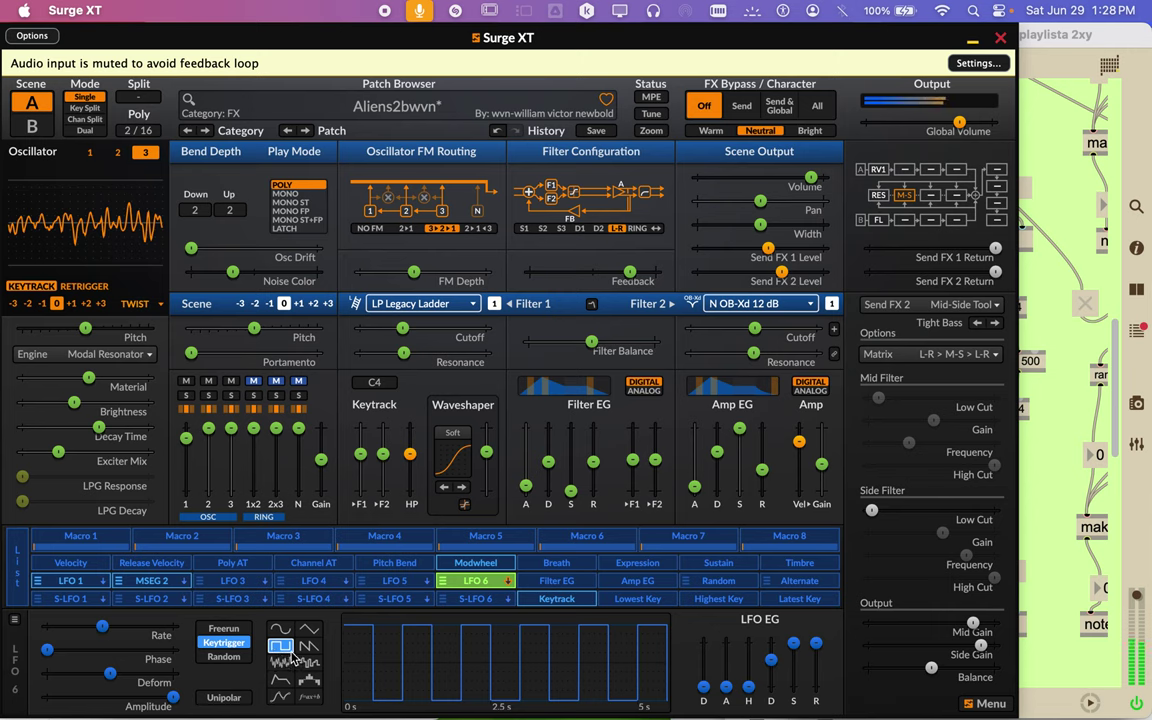
Apply positive LFO 6 modulation to the scene Pan and use a square waveform for the LFO
click(308, 650)
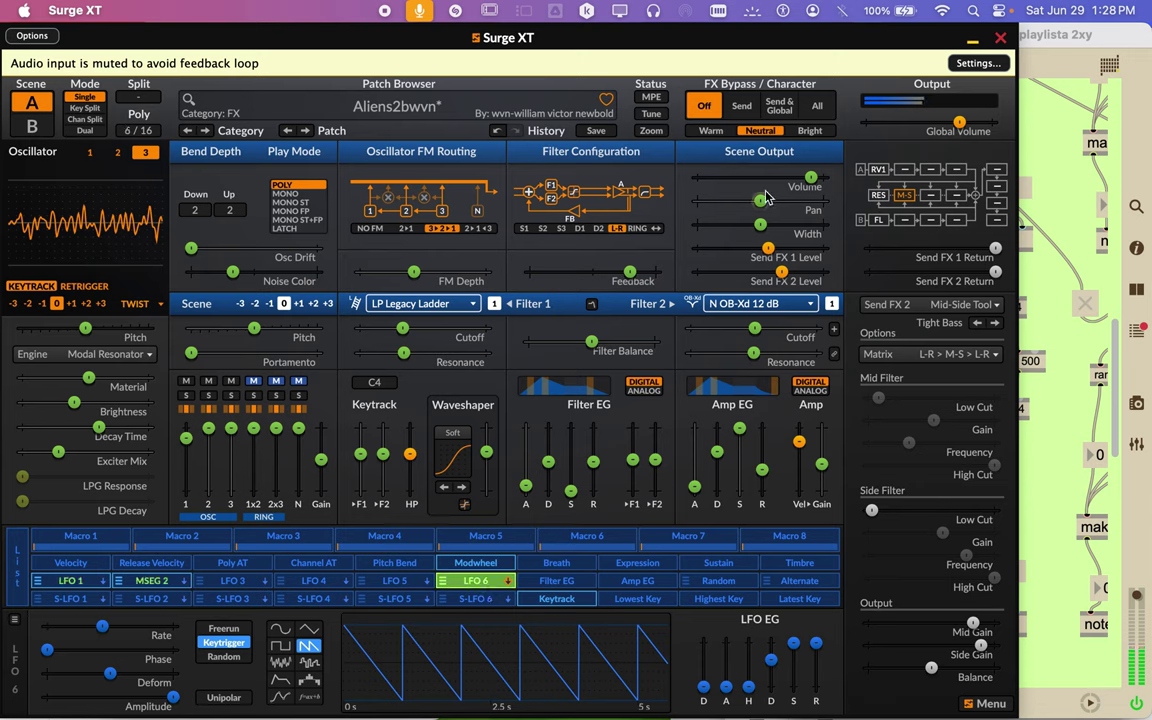
drag(762, 203, 862, 213)
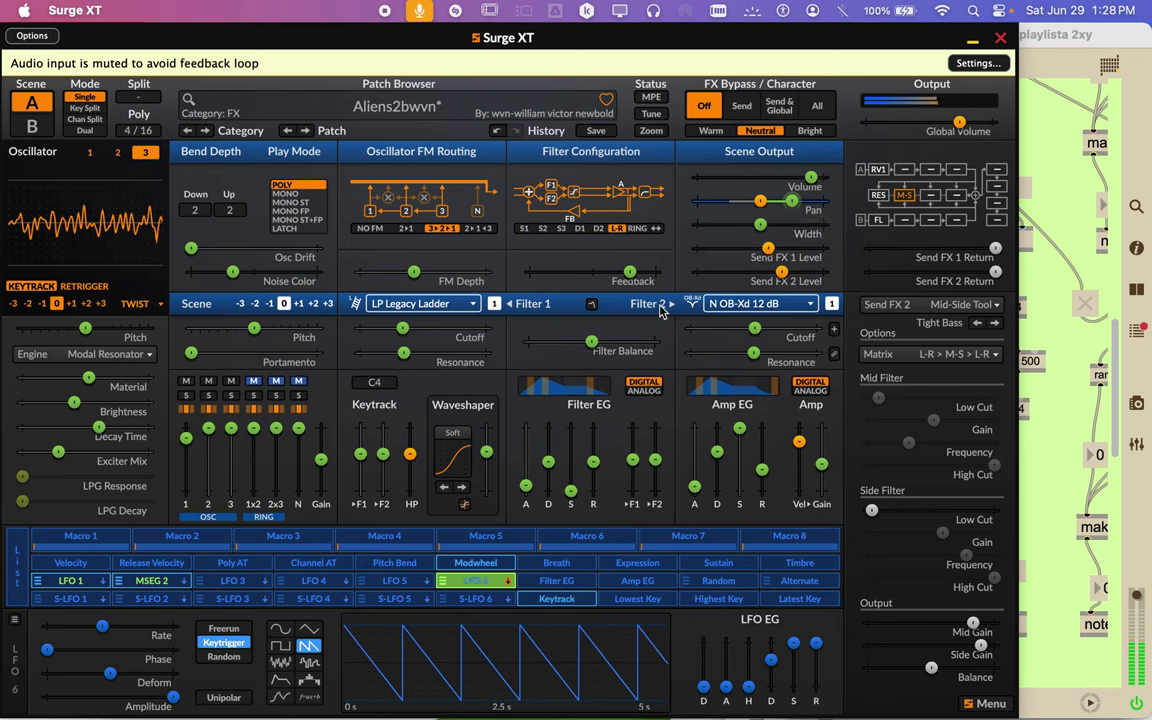
click(279, 647)
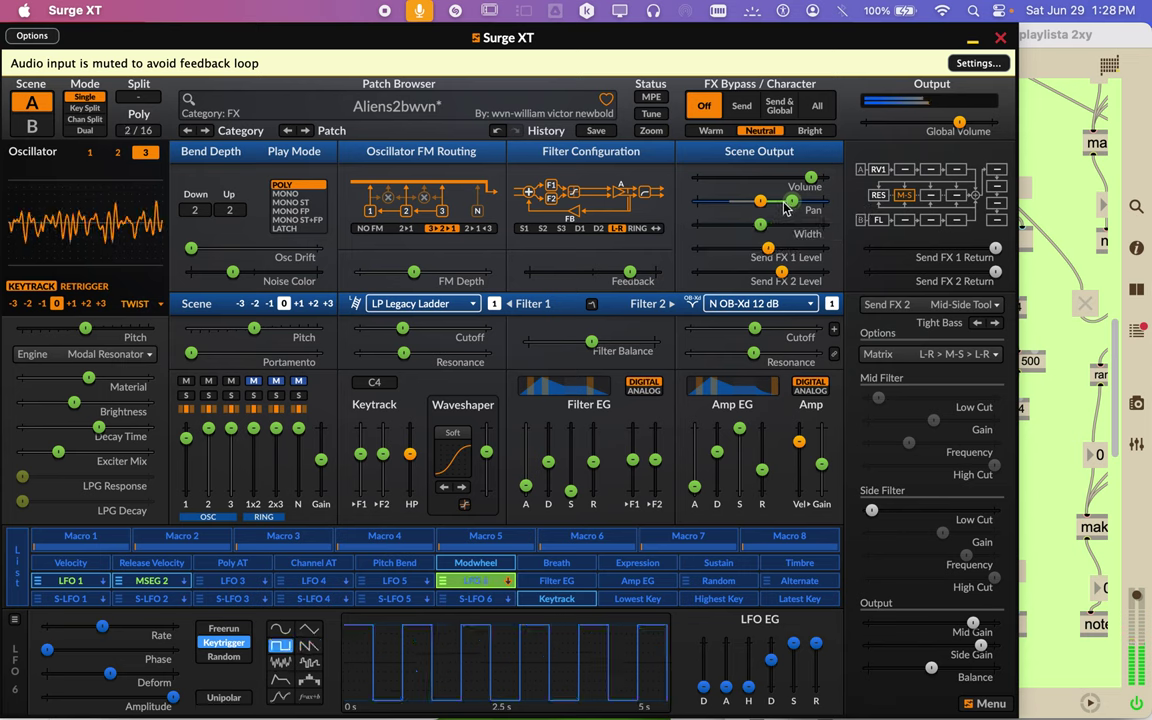
drag(720, 188, 740, 178)
drag(824, 193, 824, 193)
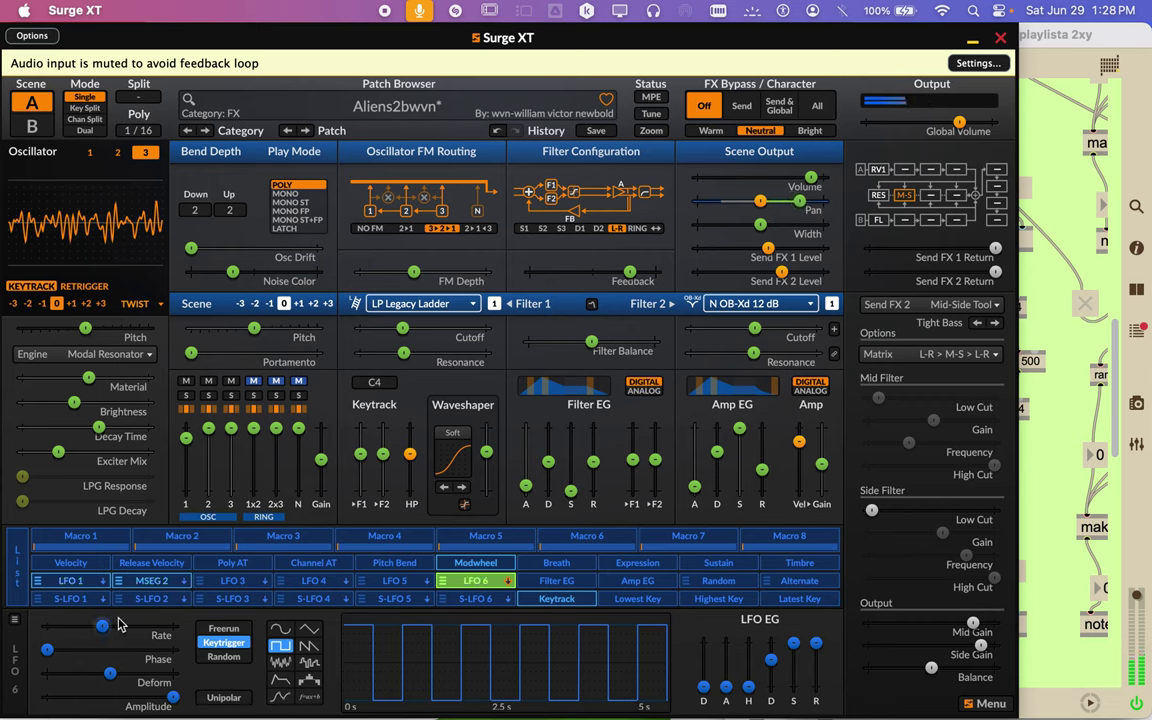
Lower LFO 6's rate and raise Macro 5 to about mid-range, returning to LFO 6 modulation assignment
mouse_move(100, 625)
drag(100, 625, 91, 626)
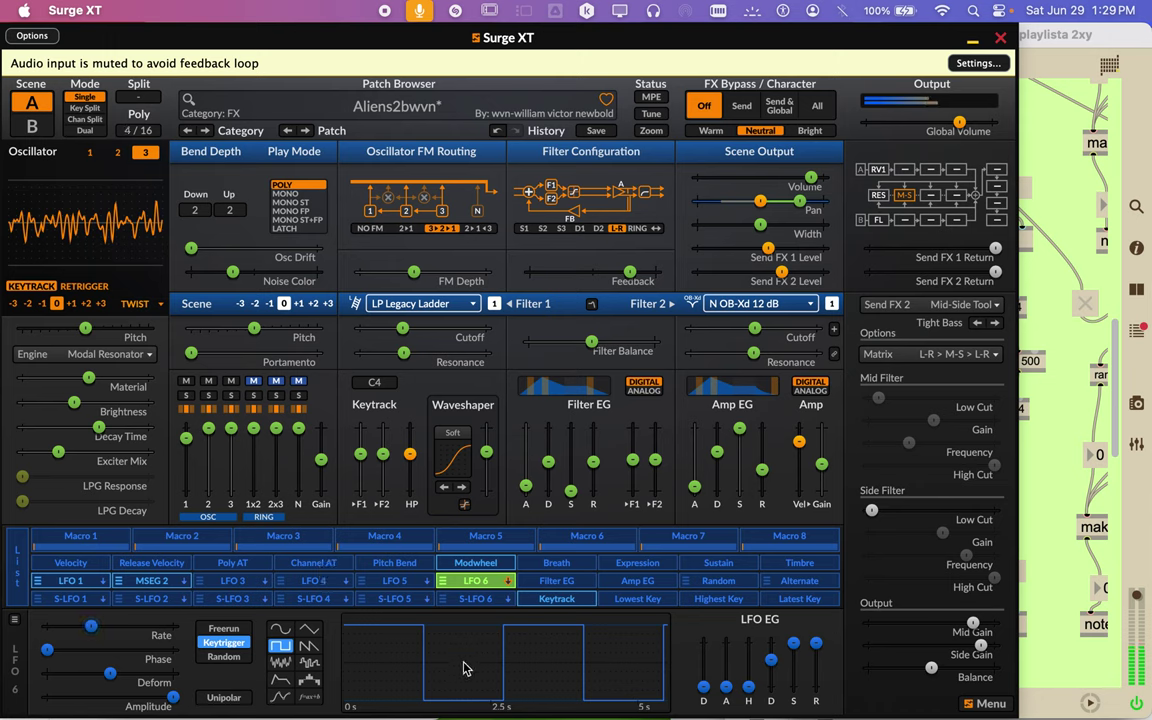
click(460, 543)
drag(458, 543, 507, 549)
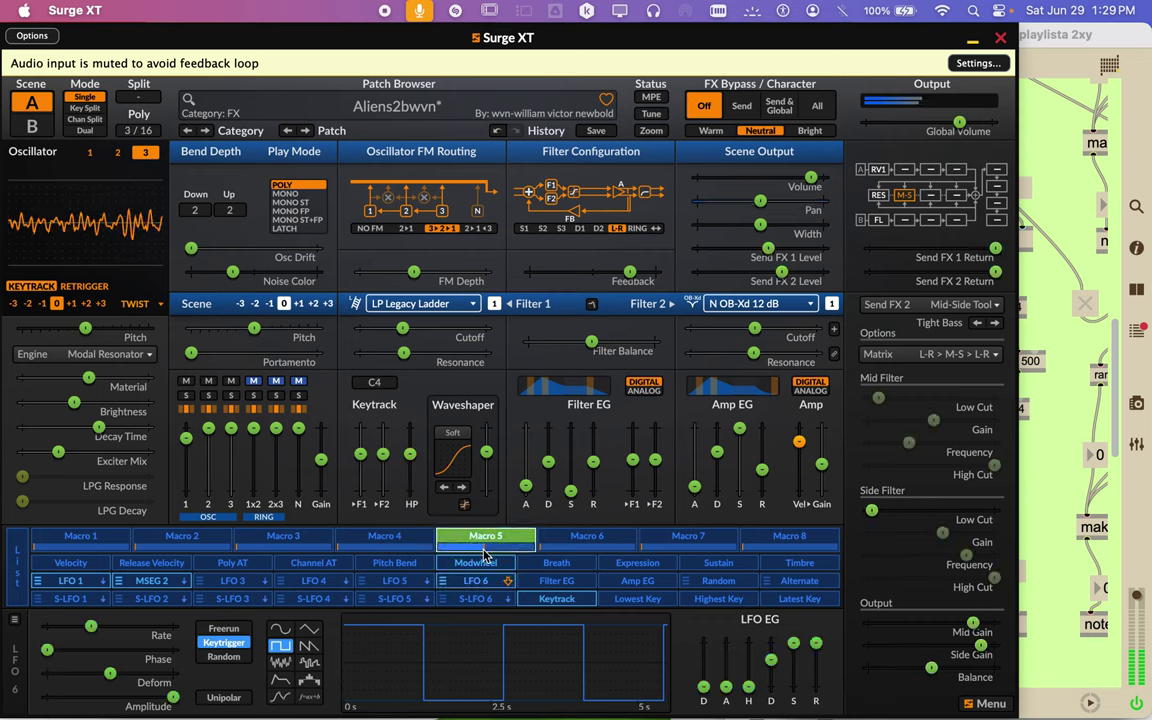
click(503, 585)
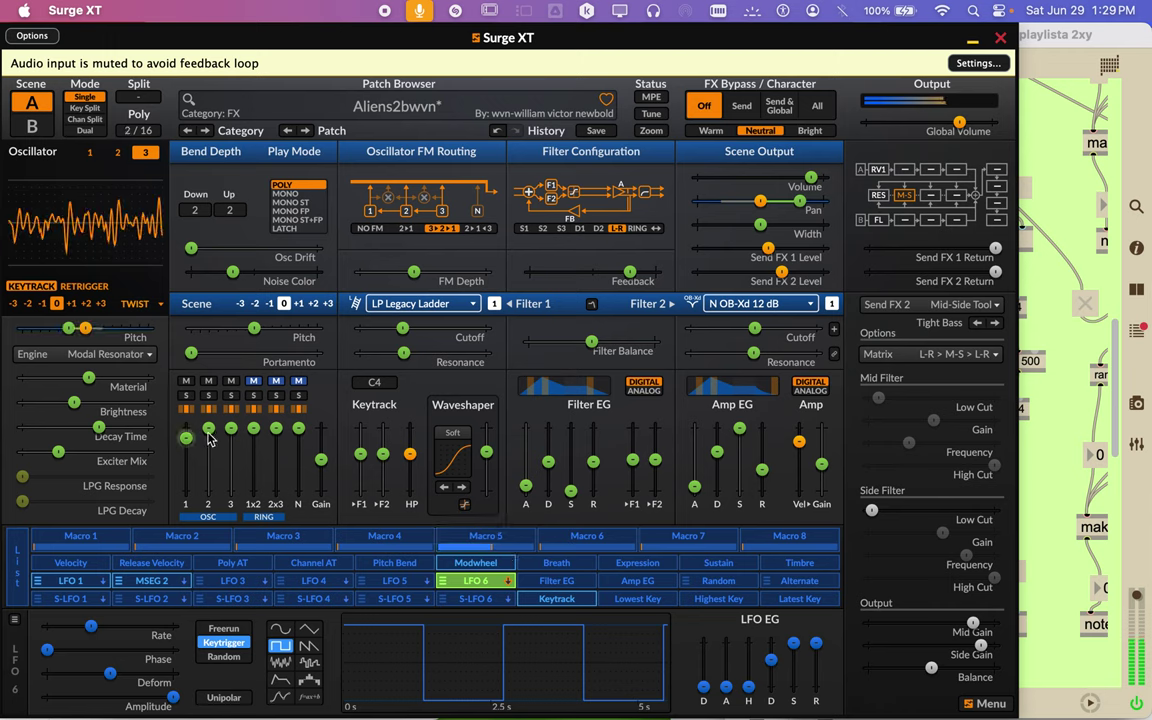
Modulate the mixer levels of oscillators 2 and 3, both ring modulators and Gain with LFO 6, with both ring channels unmuted
drag(208, 437, 188, 410)
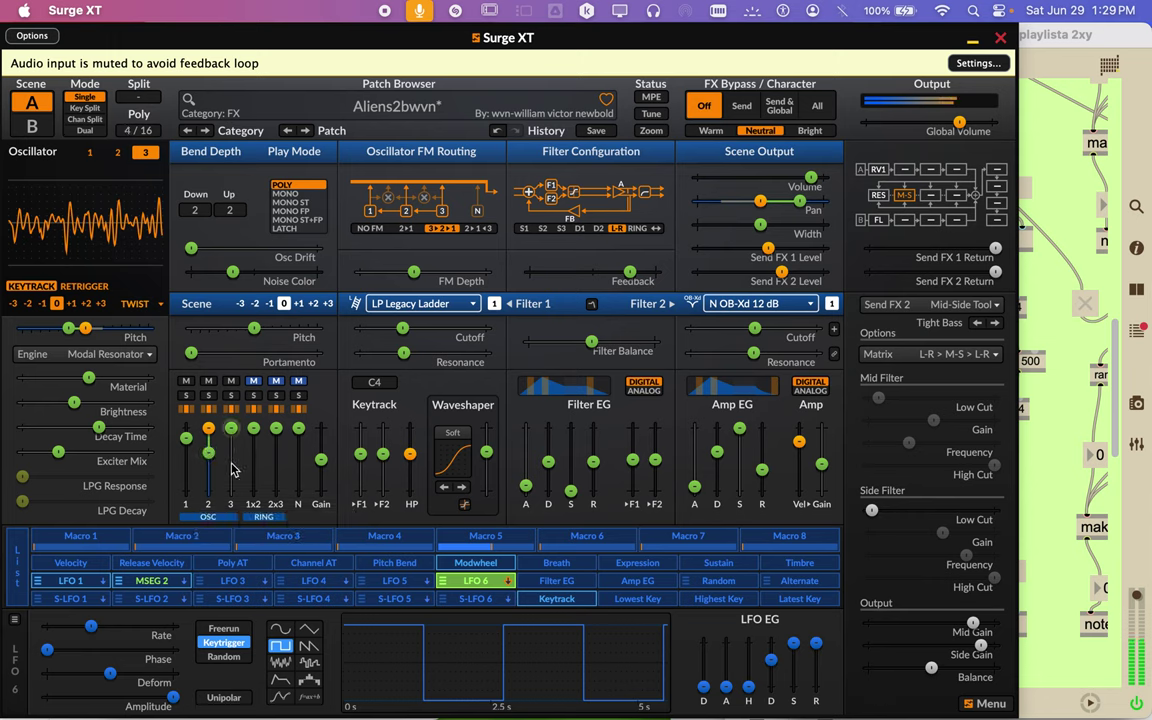
drag(231, 432, 228, 447)
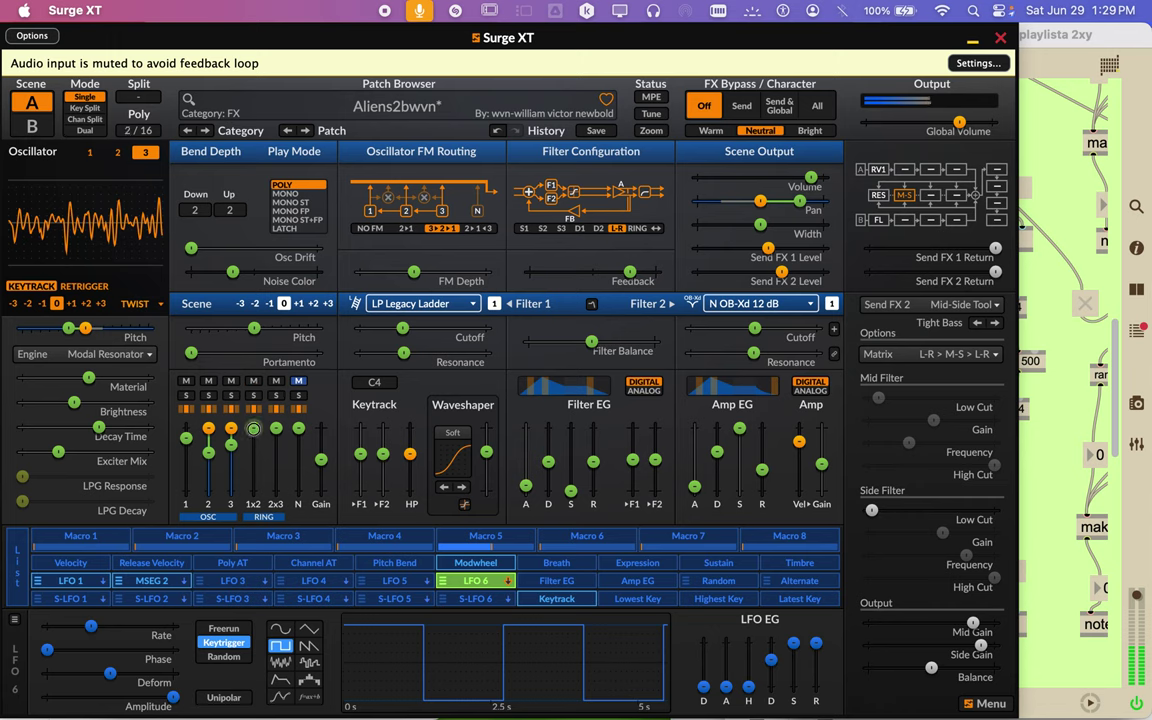
drag(253, 428, 276, 453)
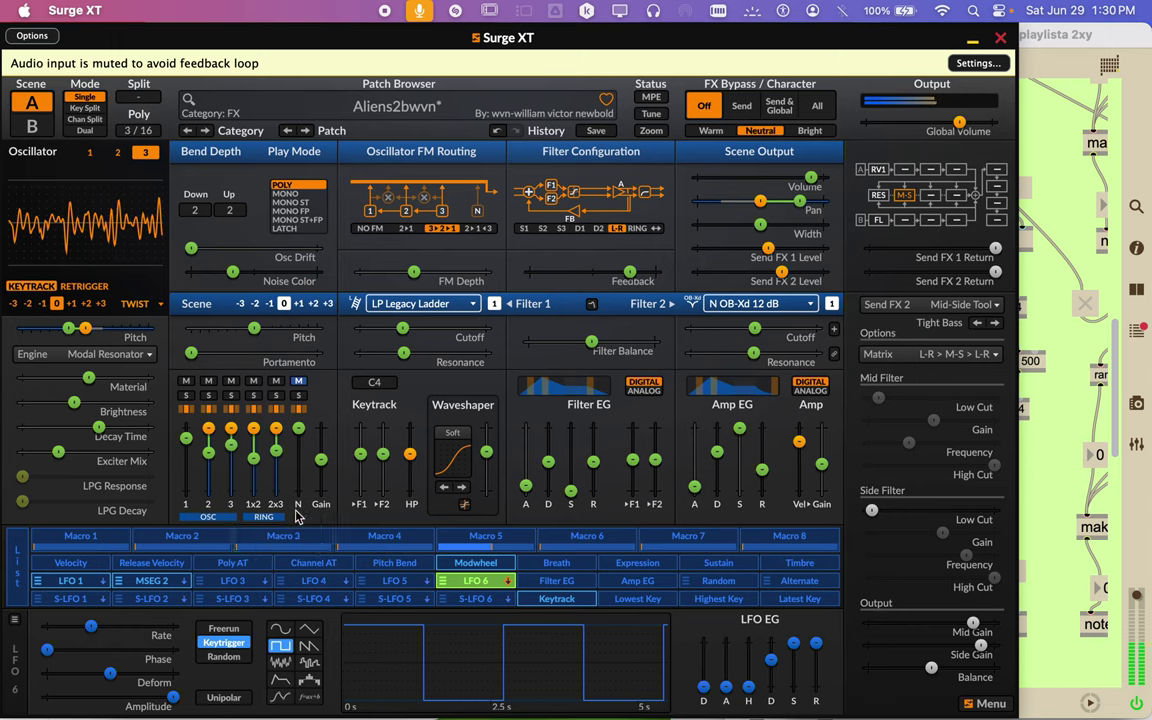
mouse_move(301, 509)
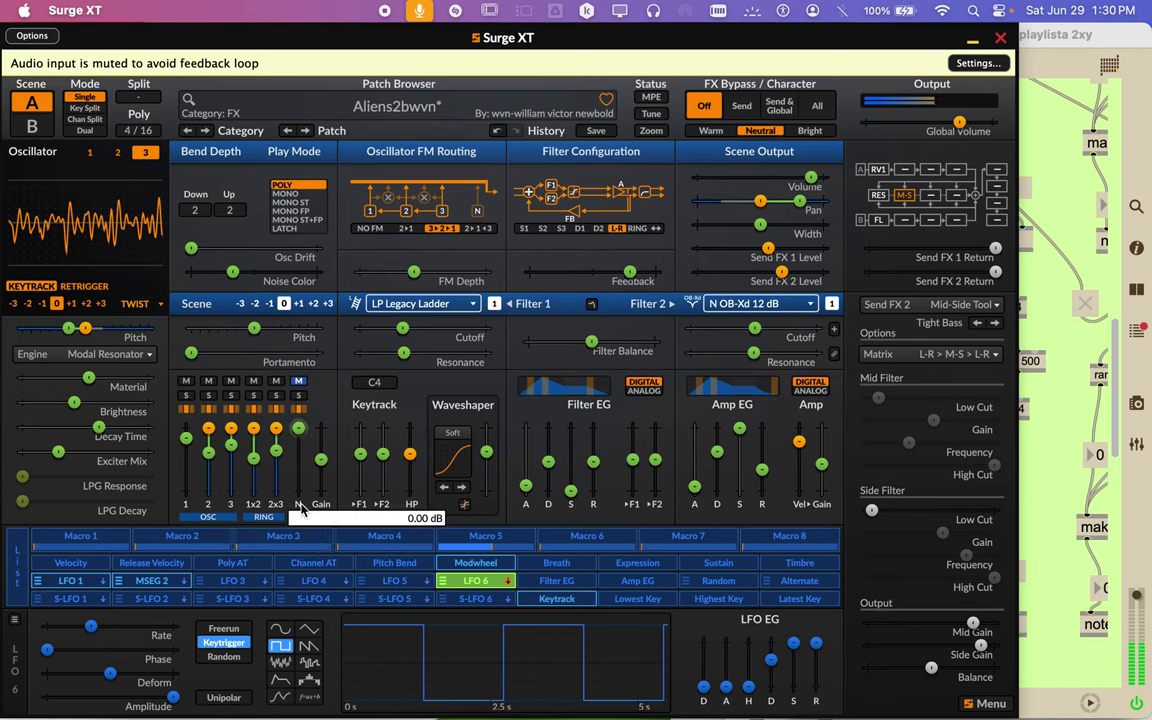
drag(476, 580, 289, 407)
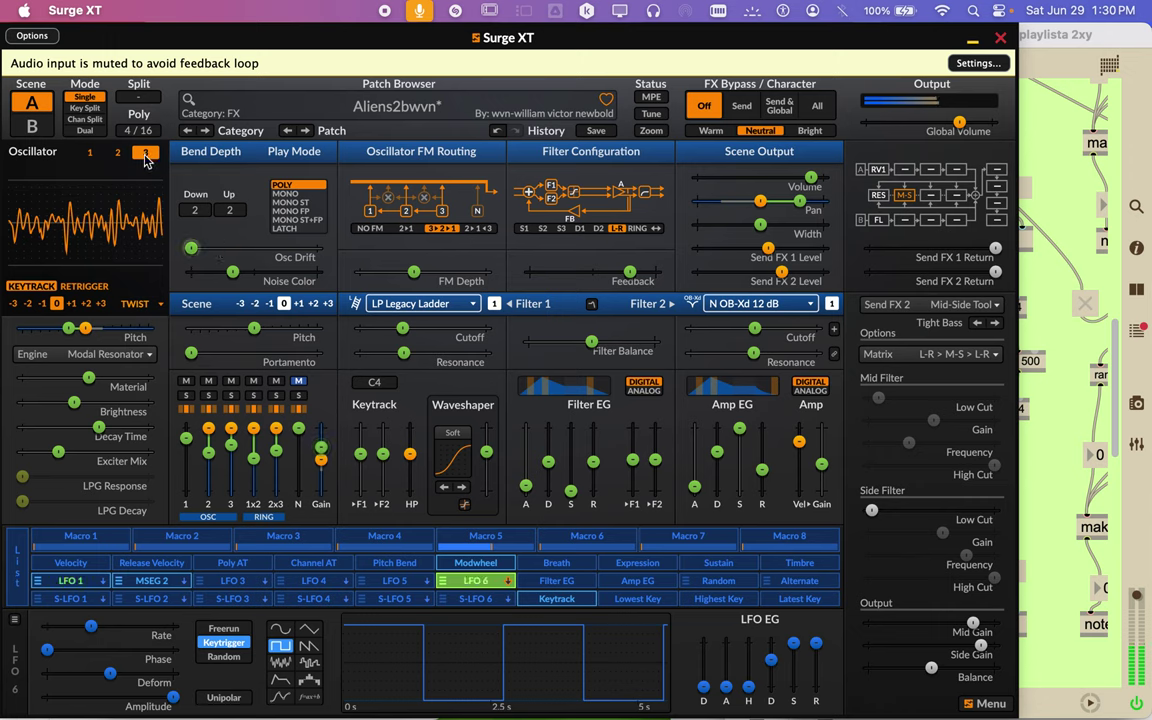
Set oscillator 1's octave to -1
click(118, 153)
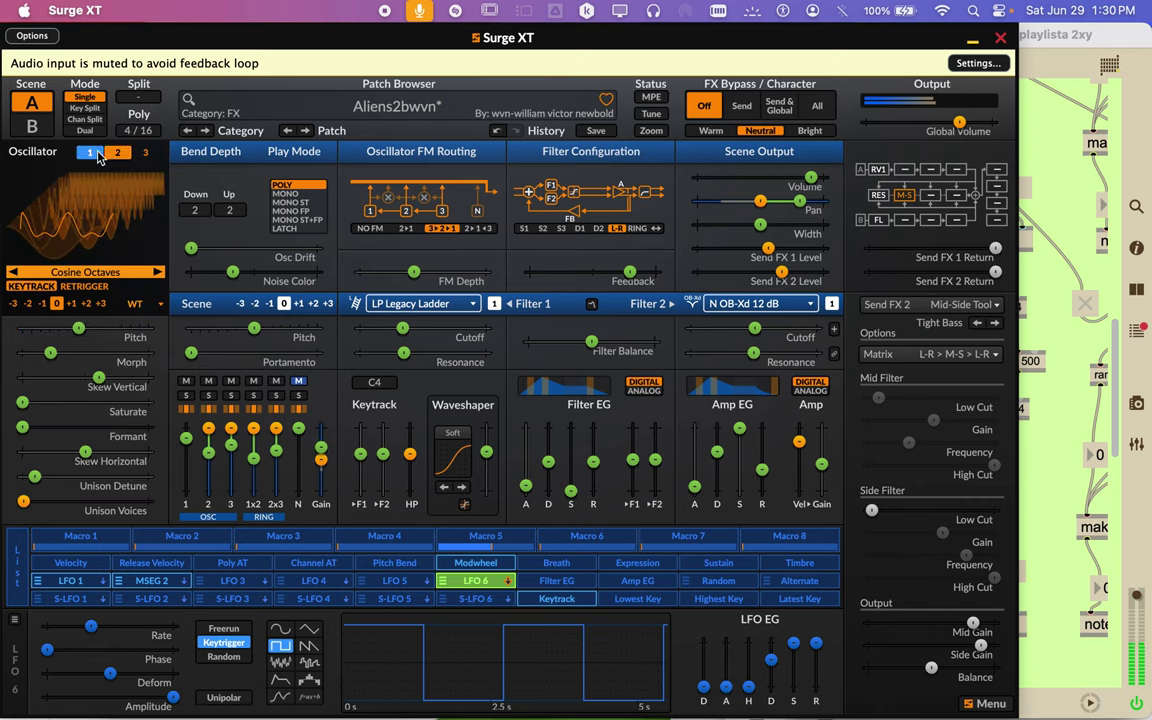
click(90, 155)
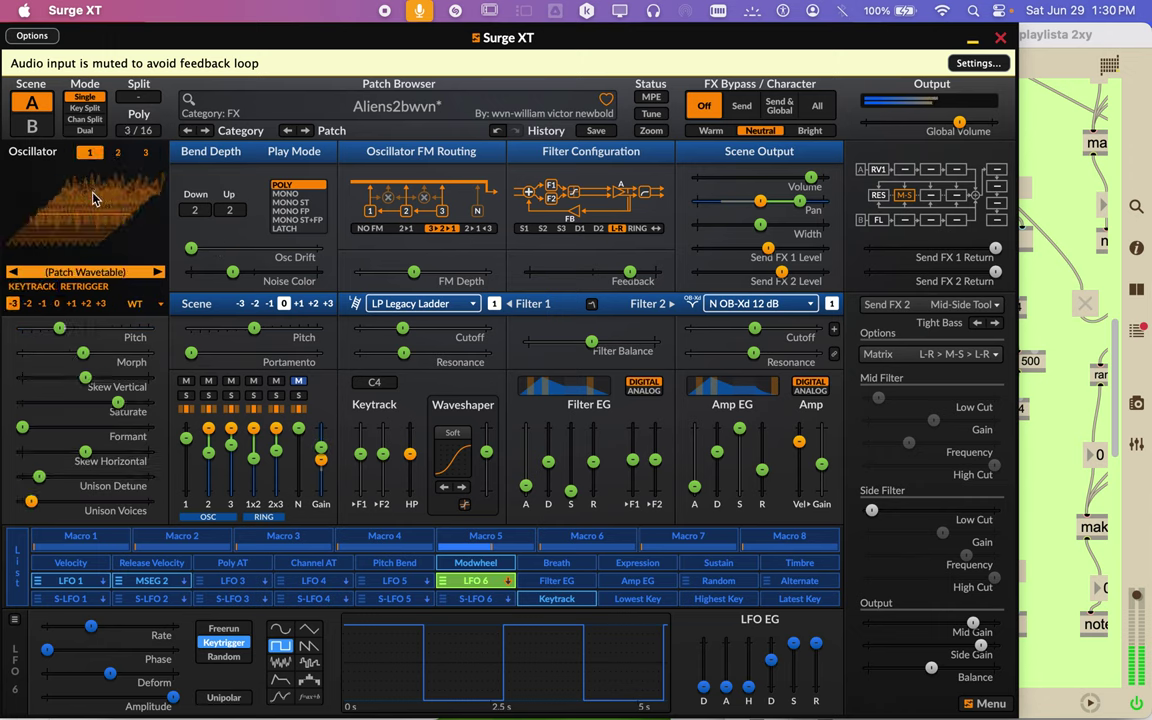
click(42, 304)
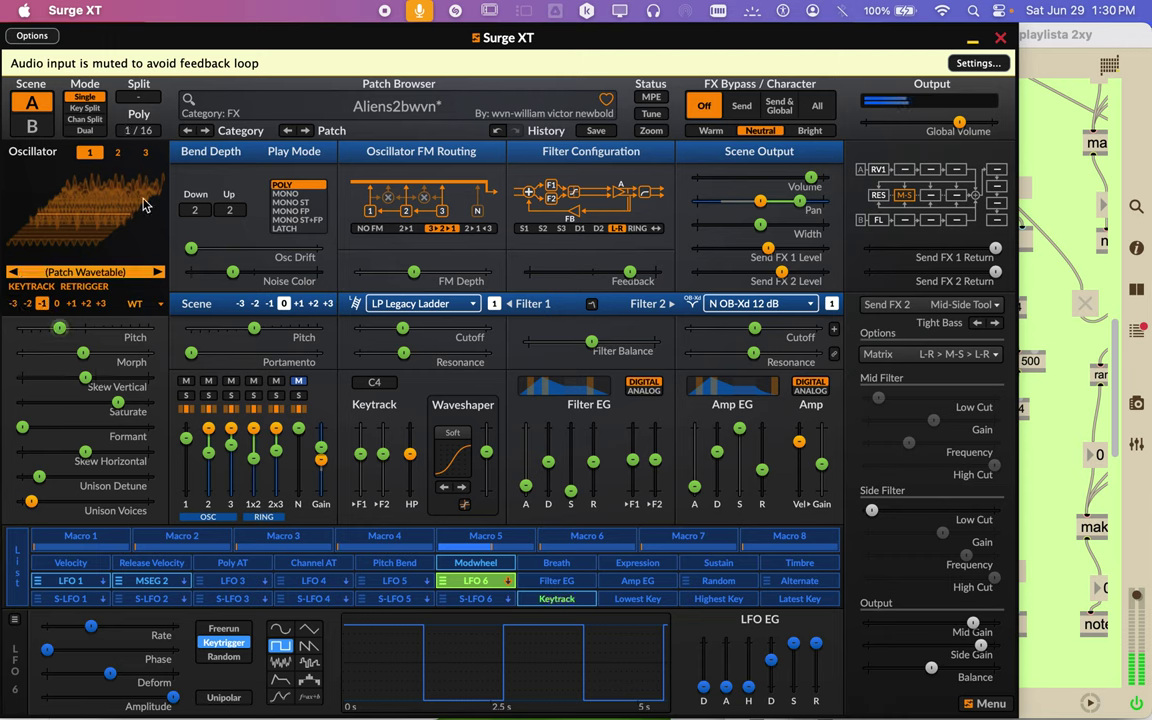
Modulate oscillator 1's Pitch, Morph, Skew Vertical, Saturate and Formant with LFO 6, plus Skew Horizontal by about 27%
click(120, 153)
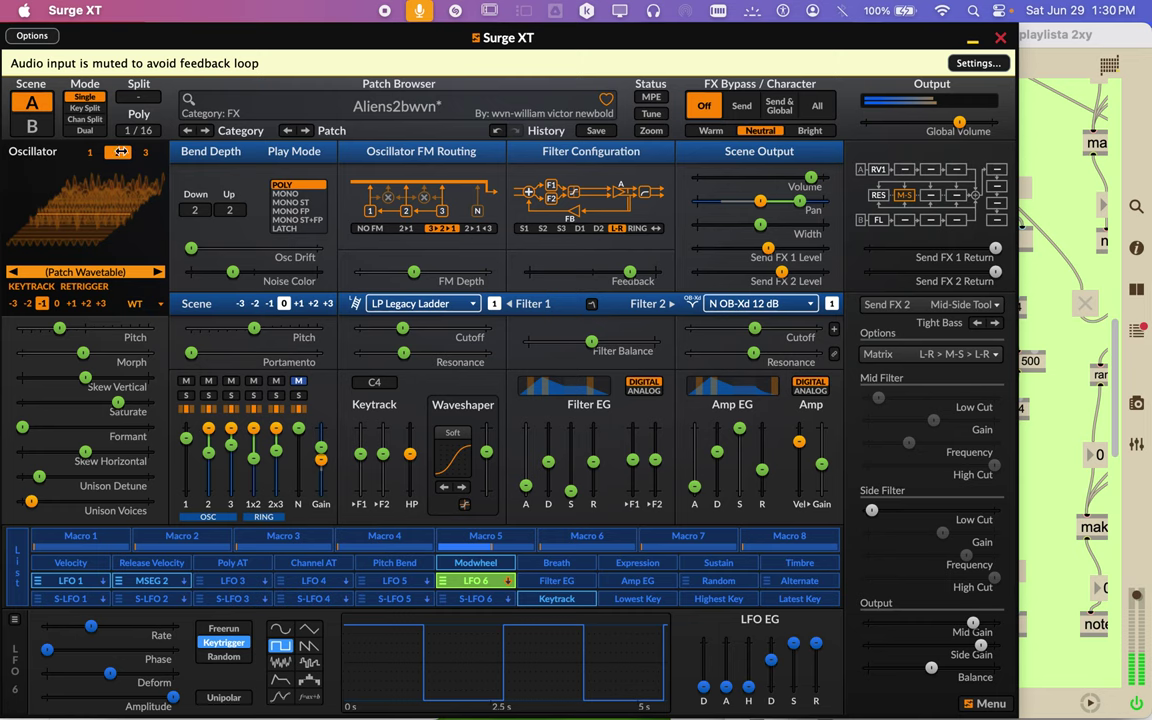
click(120, 152)
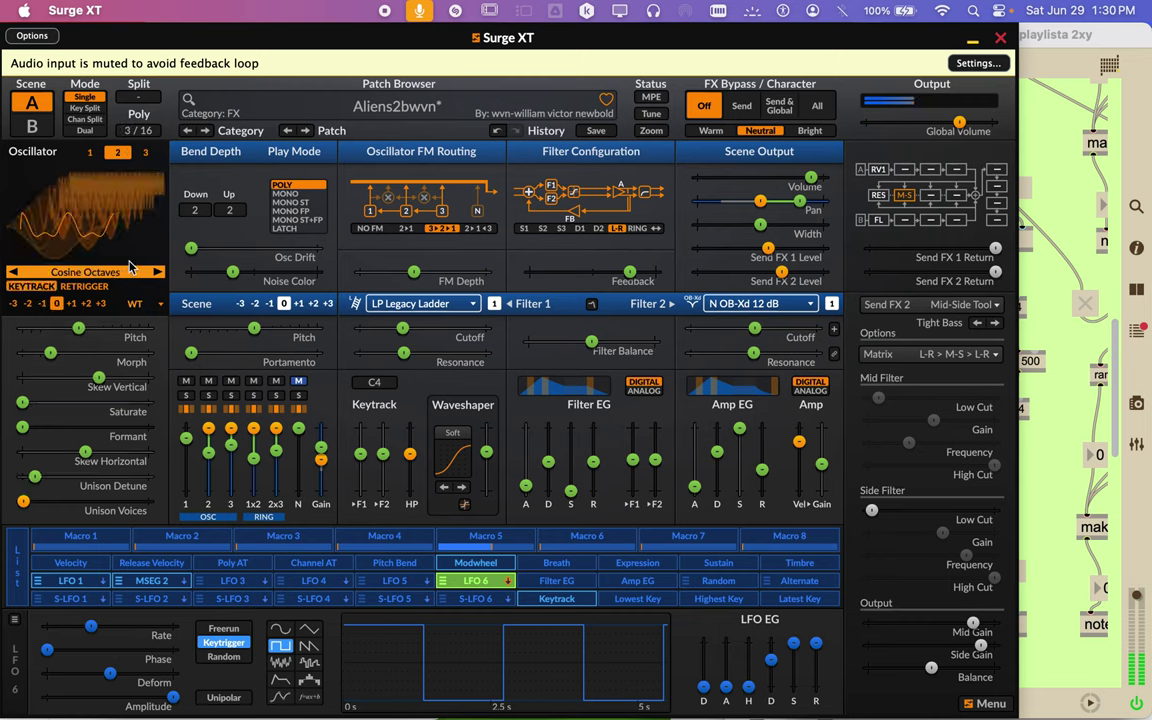
click(89, 152)
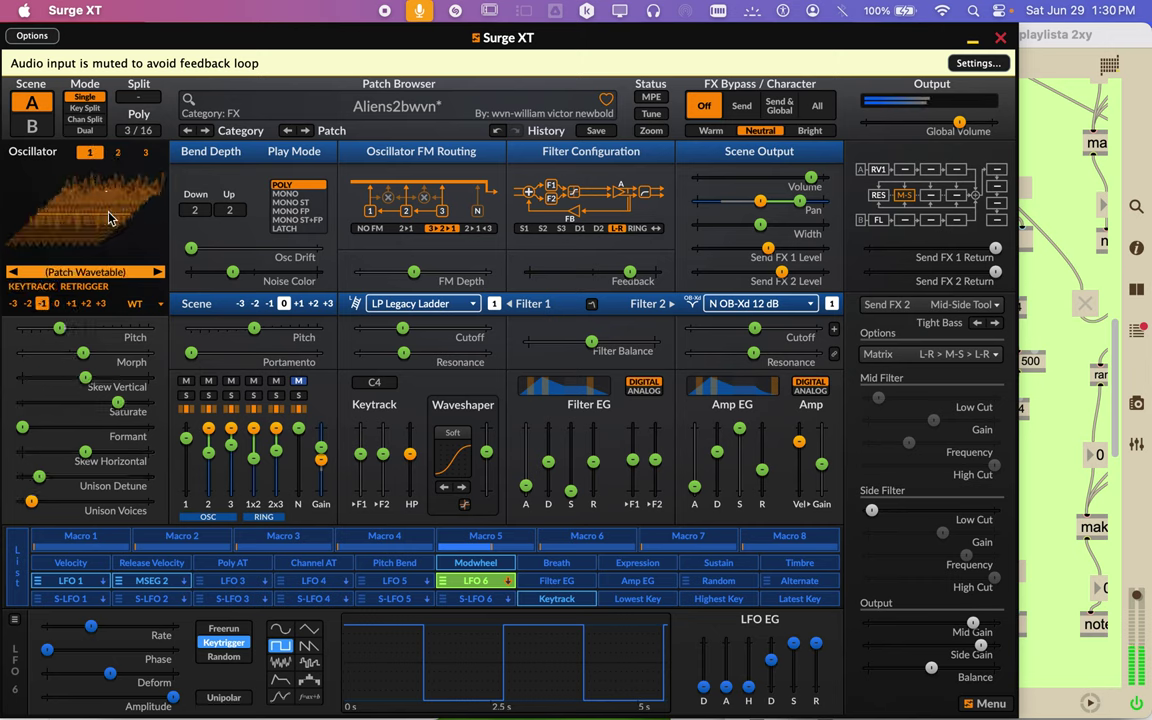
mouse_move(87, 325)
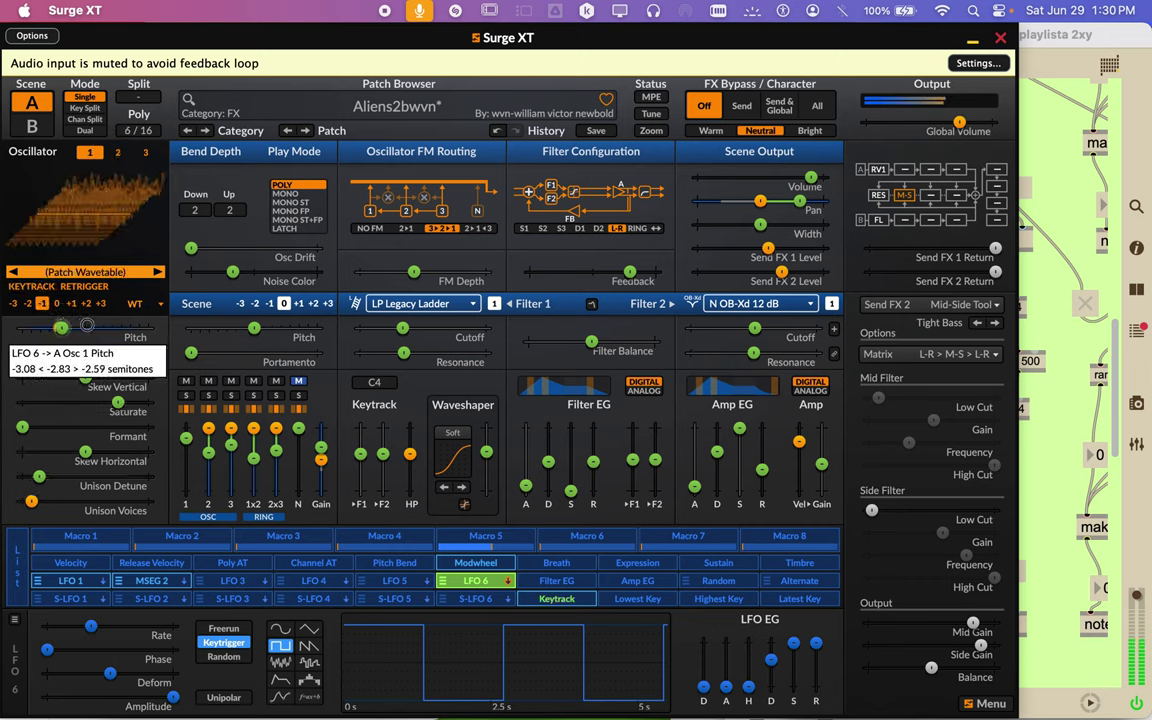
drag(87, 325, 110, 404)
mouse_move(113, 375)
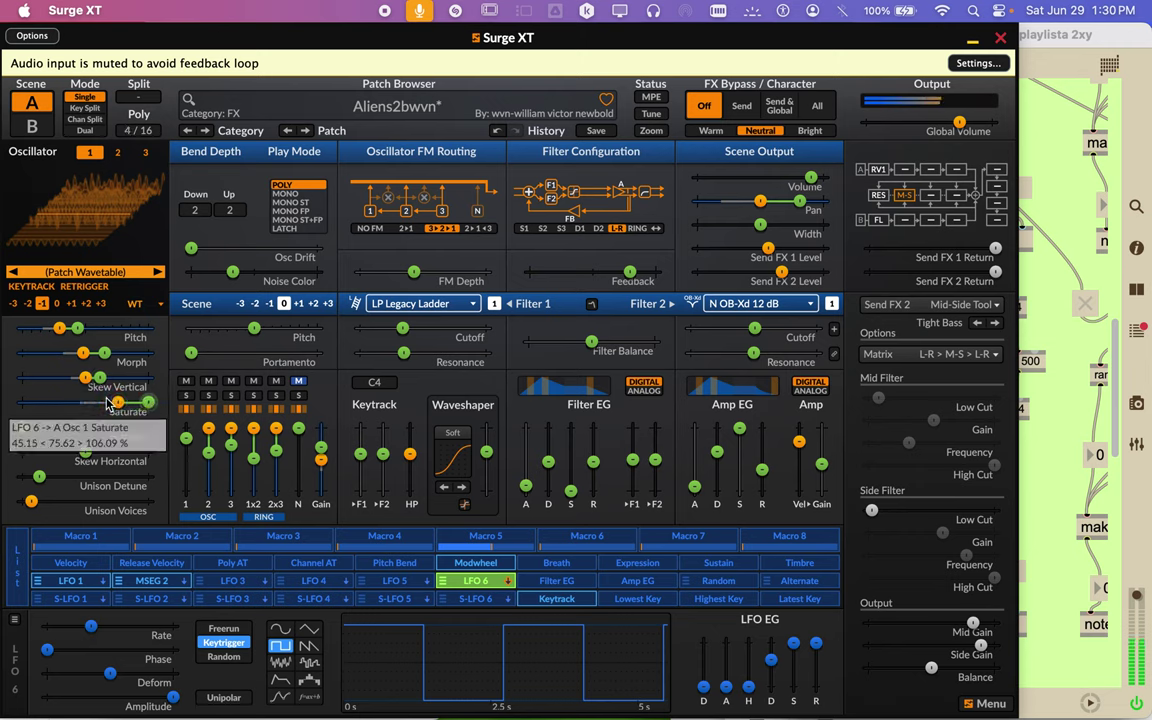
drag(82, 432, 128, 458)
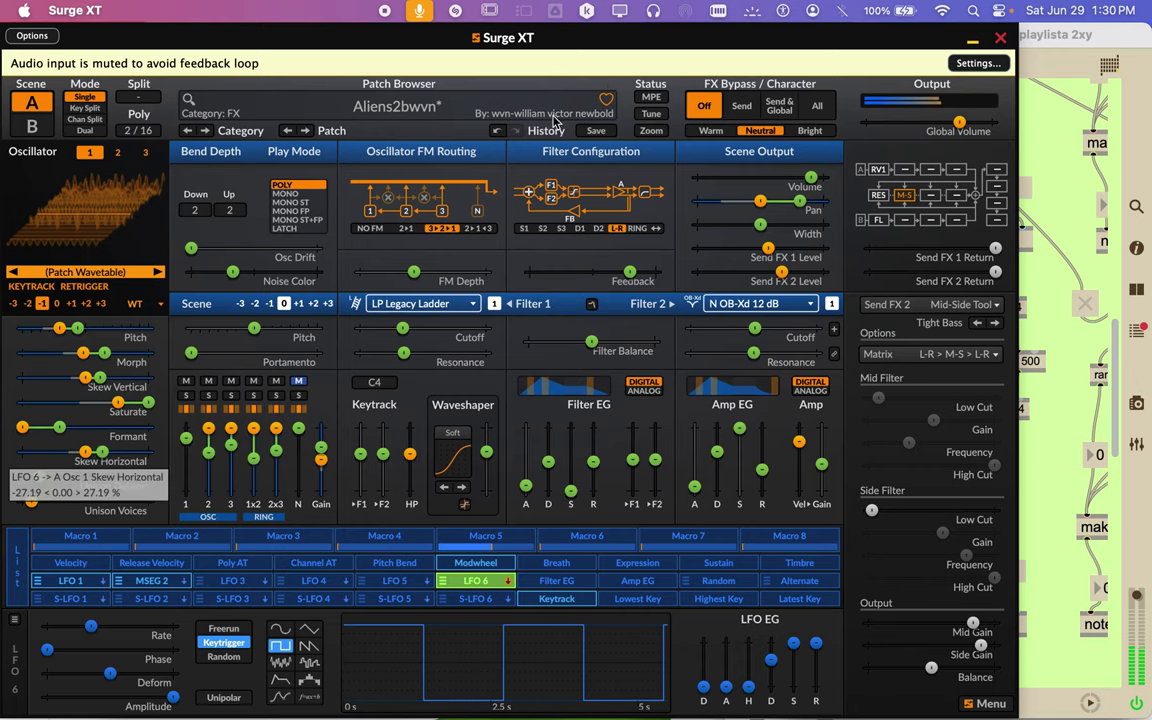
Save the patch under the name Aliens2cwvn in the FX category
click(596, 130)
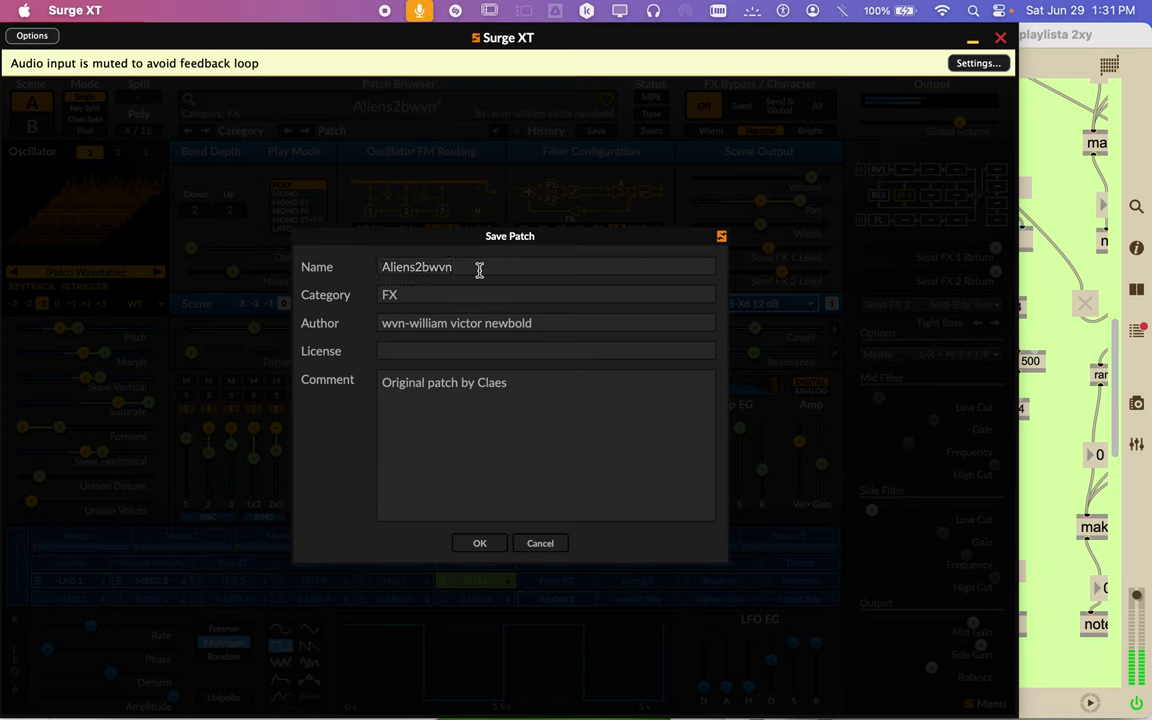
key(Left)
key(Left)
key(Left)
key(BackSpace)
text(c)
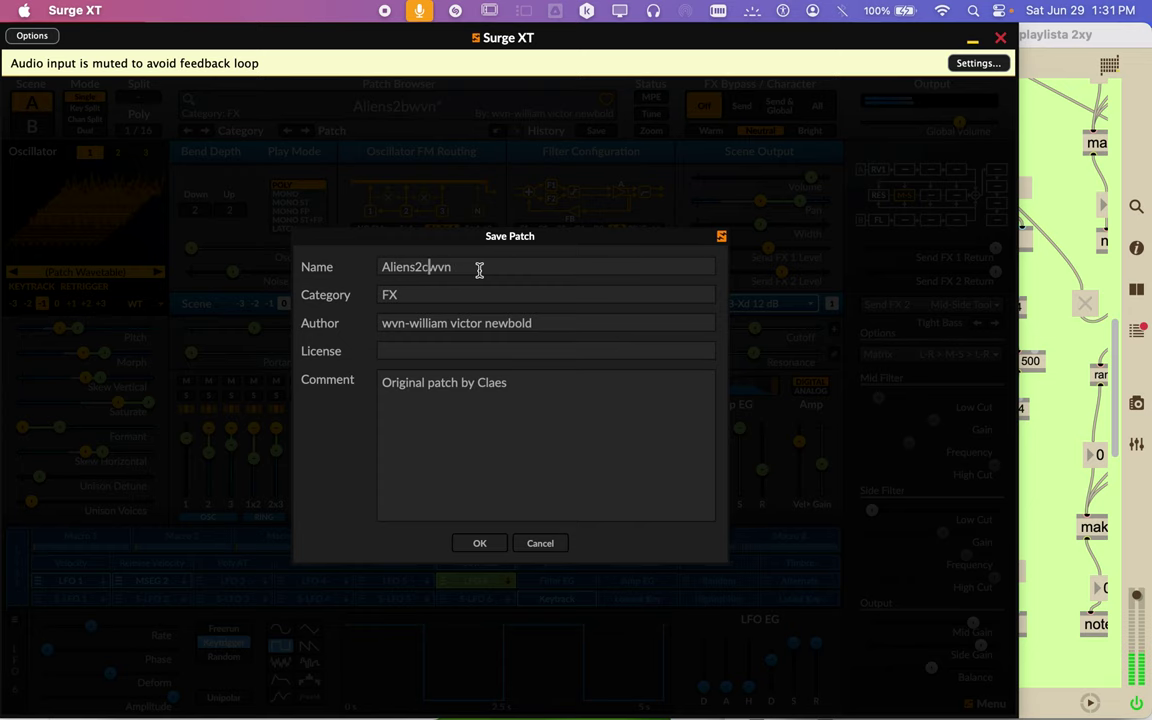
click(478, 543)
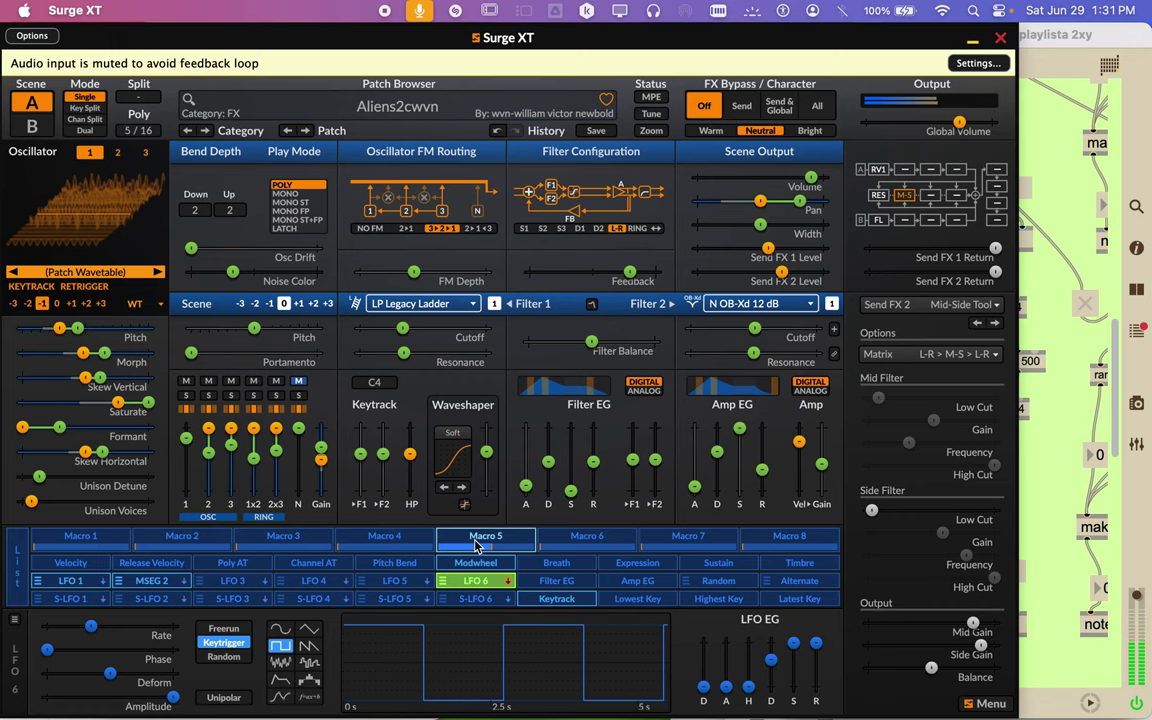
Modulate the scene output Volume with LFO 6, using a negative depth of about -2.63 dB
drag(478, 543, 790, 177)
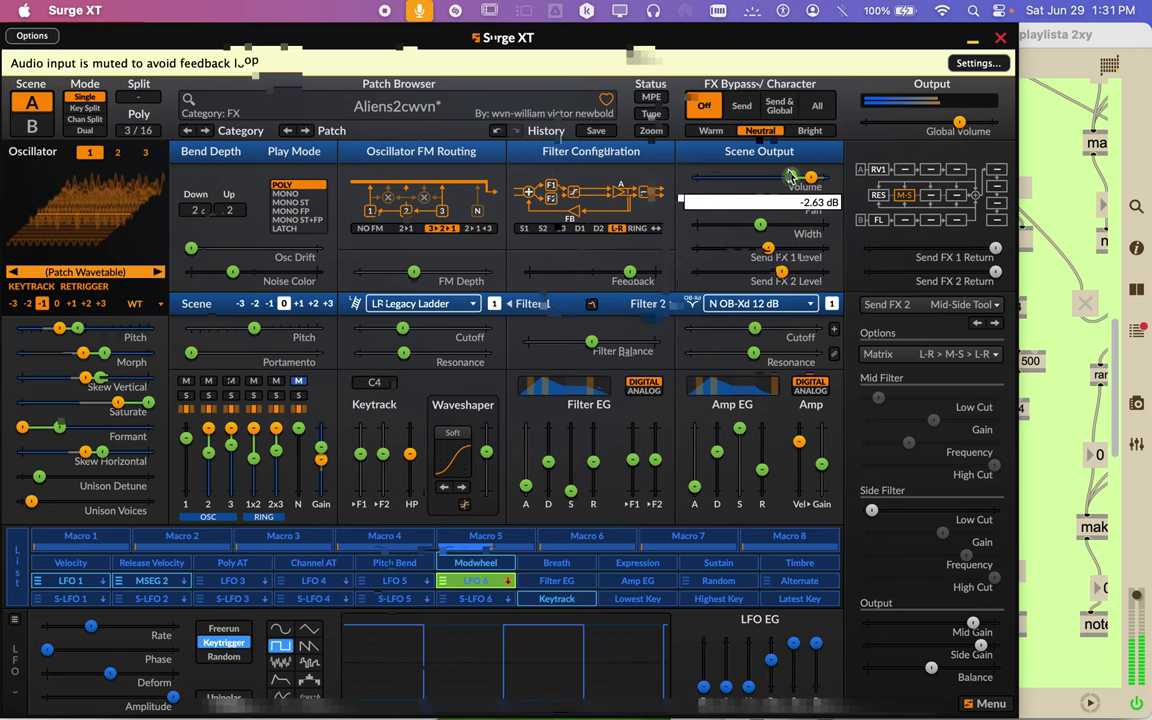
Load the Water patch
click(397, 106)
click(705, 255)
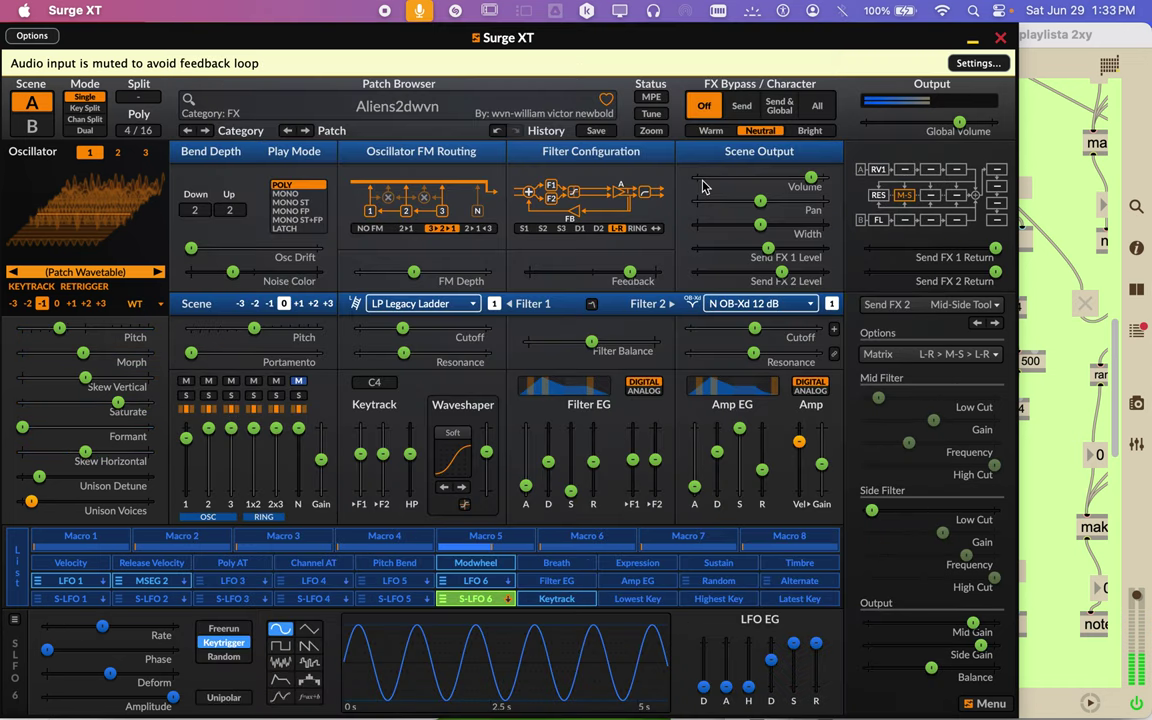
key(ctrl+Right)
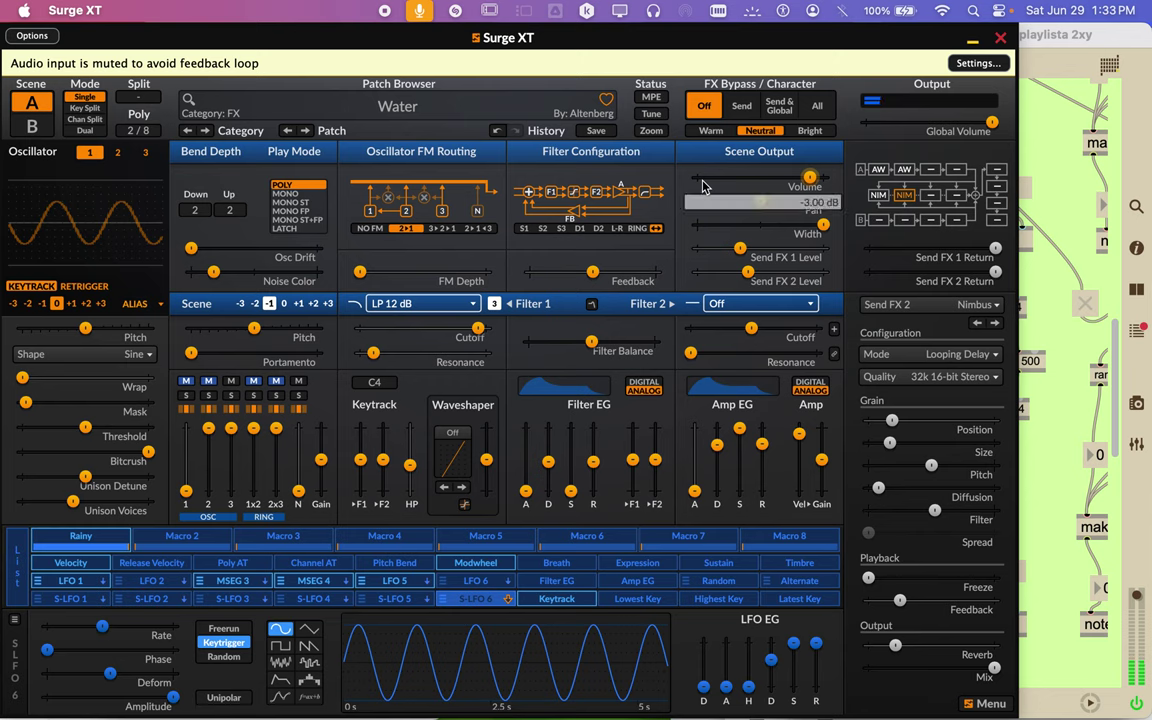
mouse_move(703, 187)
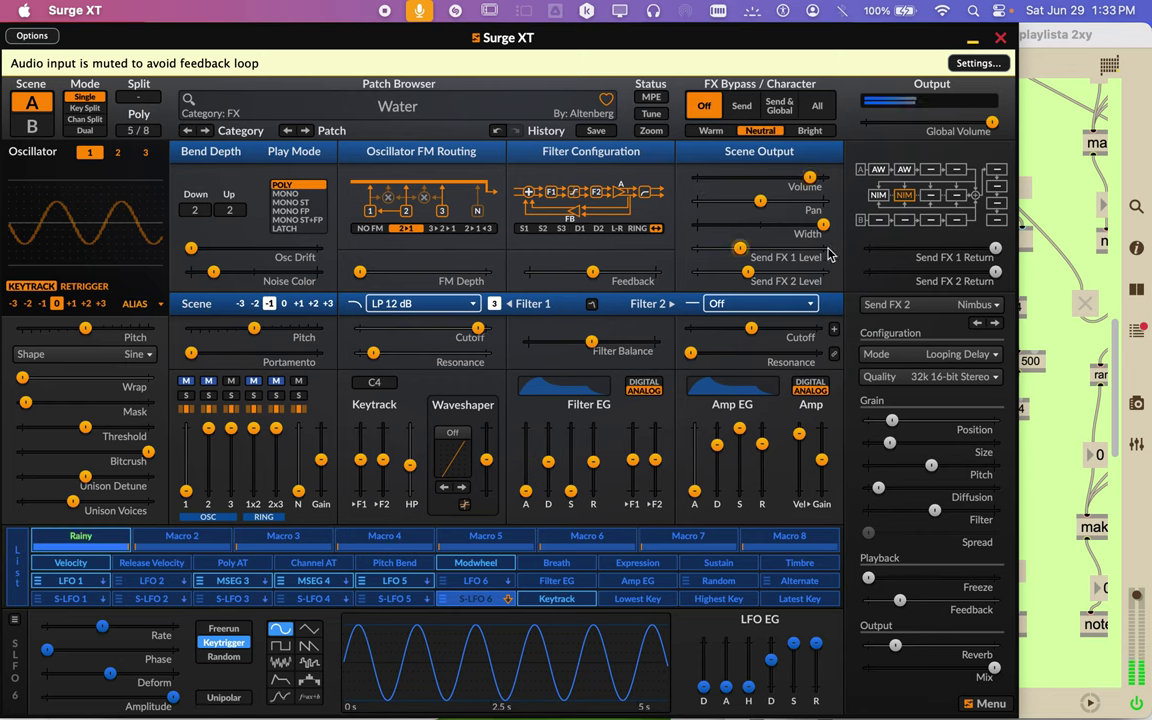
mouse_move(828, 256)
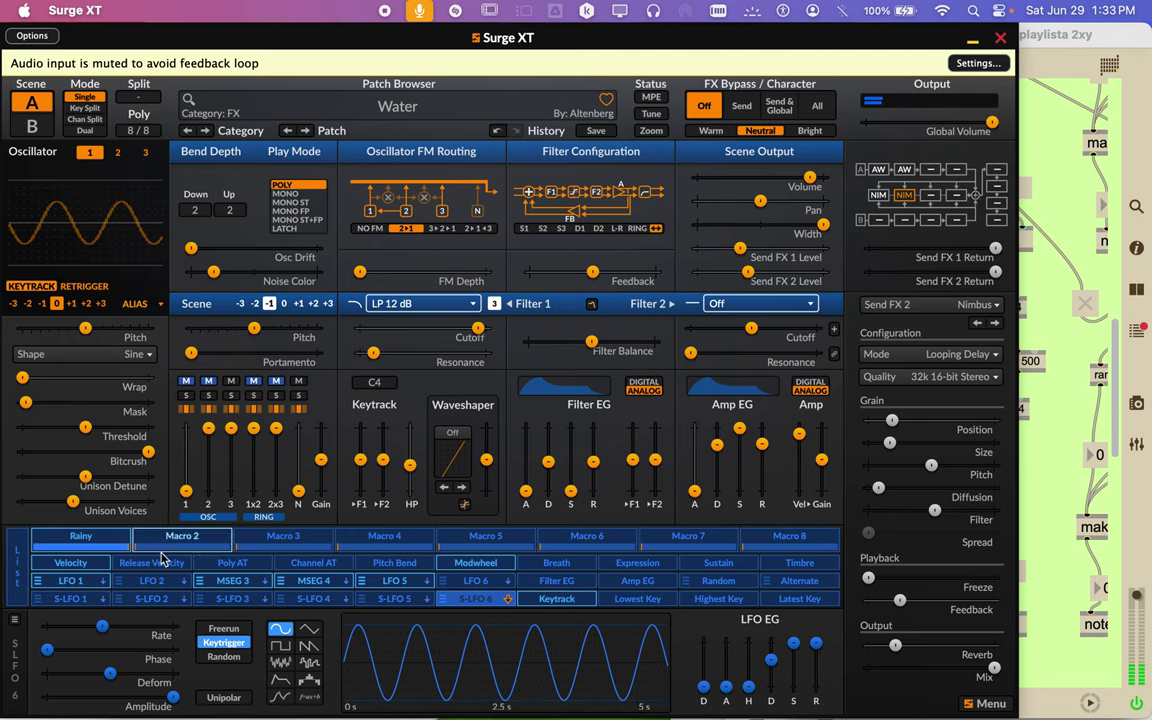
Lower LFO 1's rate and mute the noise channel in the mixer
click(72, 583)
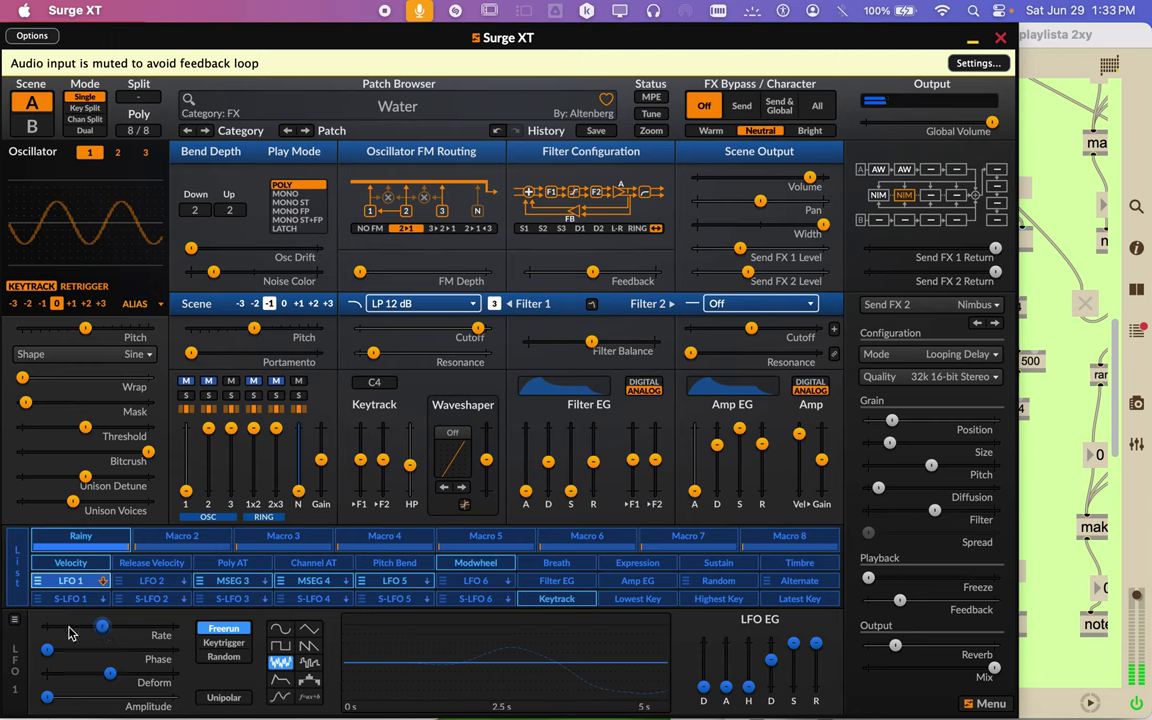
mouse_move(69, 632)
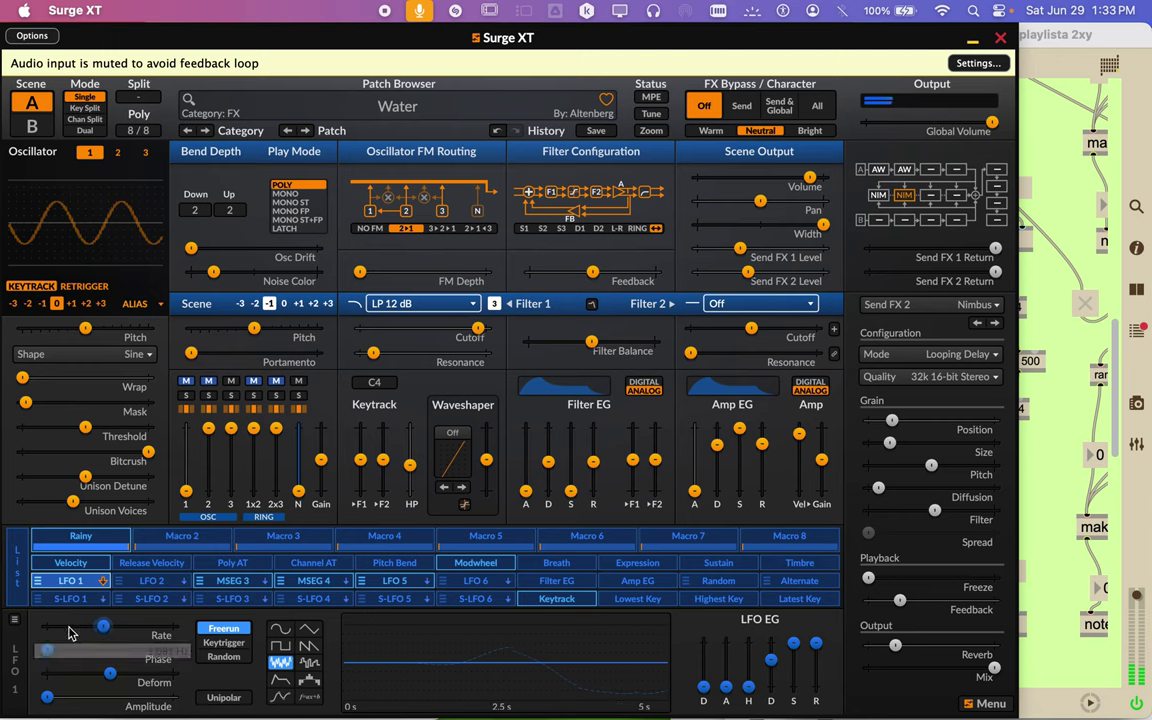
scroll(69, 632, down, 5)
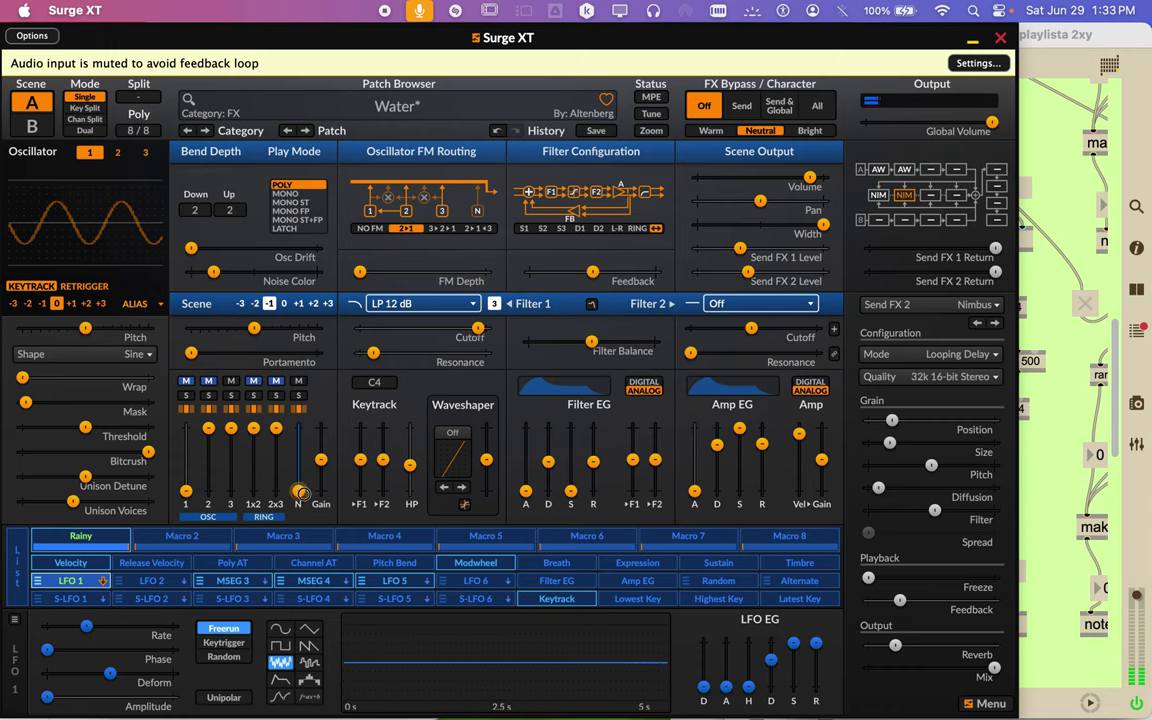
click(300, 492)
Examine the settings of oscillators 3, 2 and 1 in turn
click(146, 154)
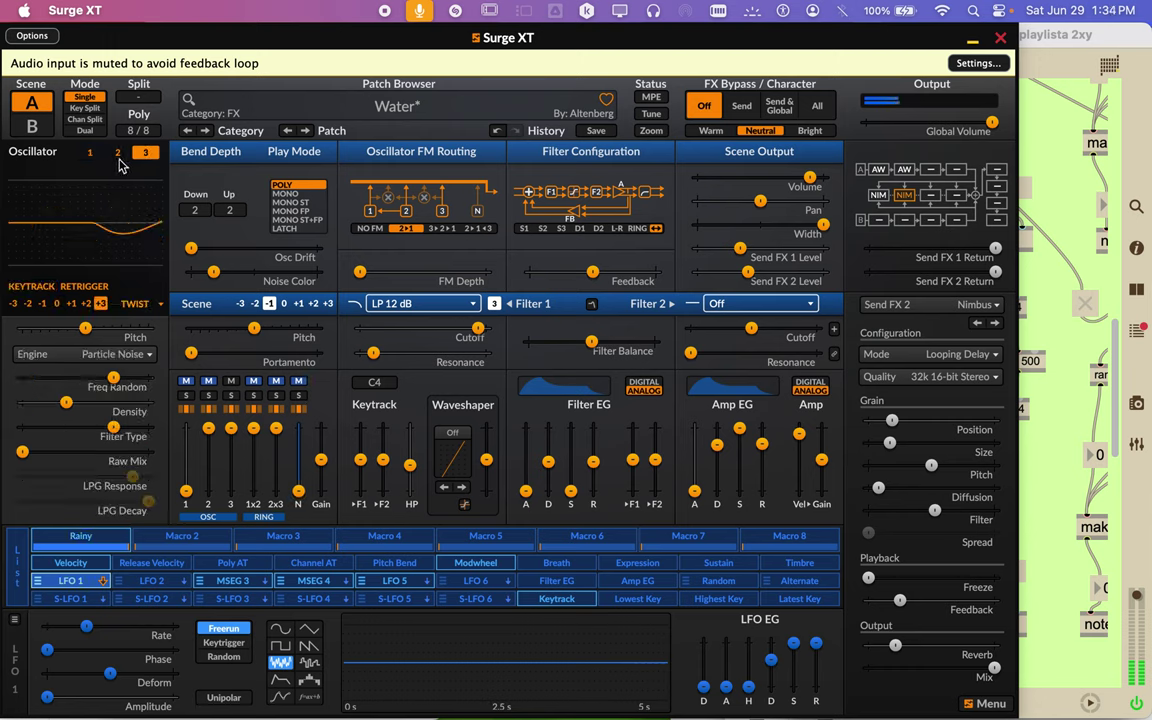
click(117, 155)
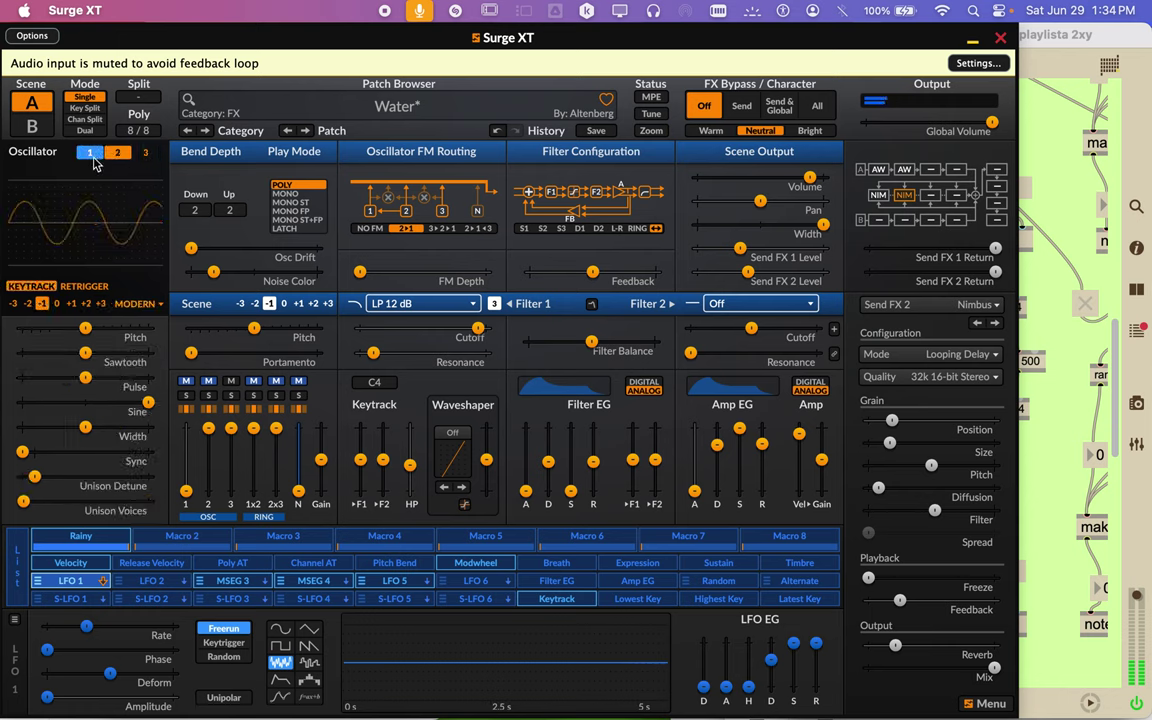
click(92, 158)
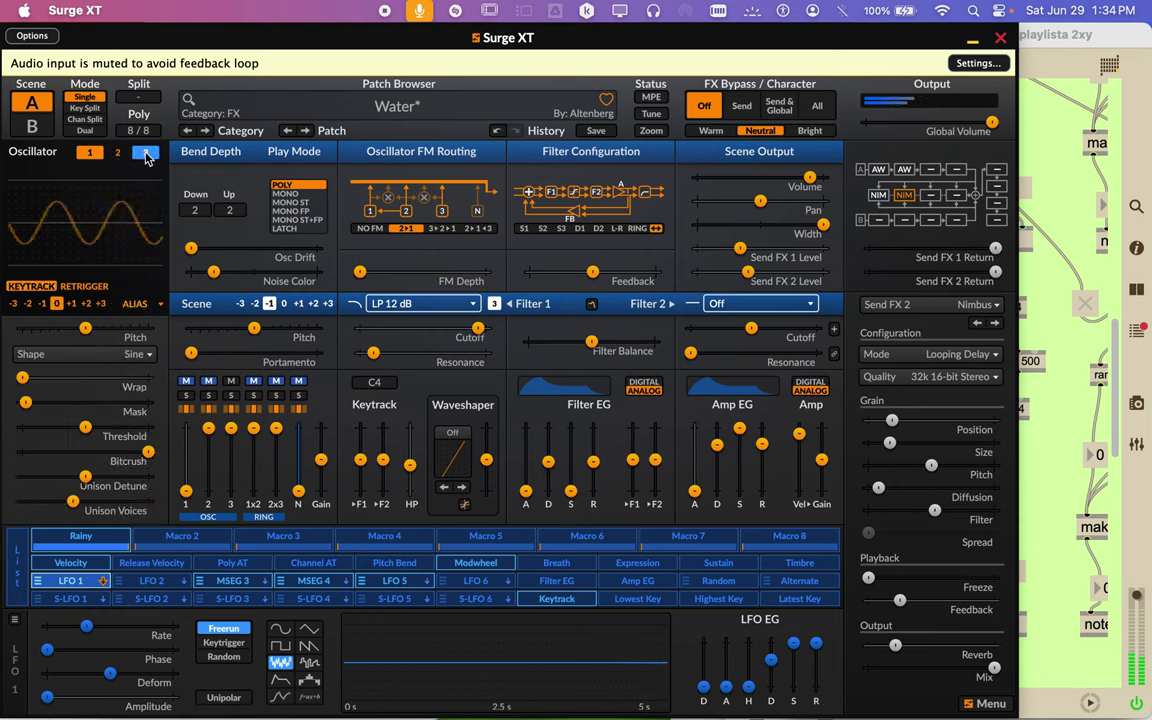
Raise oscillator 3's Freq Random to 89.32% and its Density to 53.16%
click(147, 155)
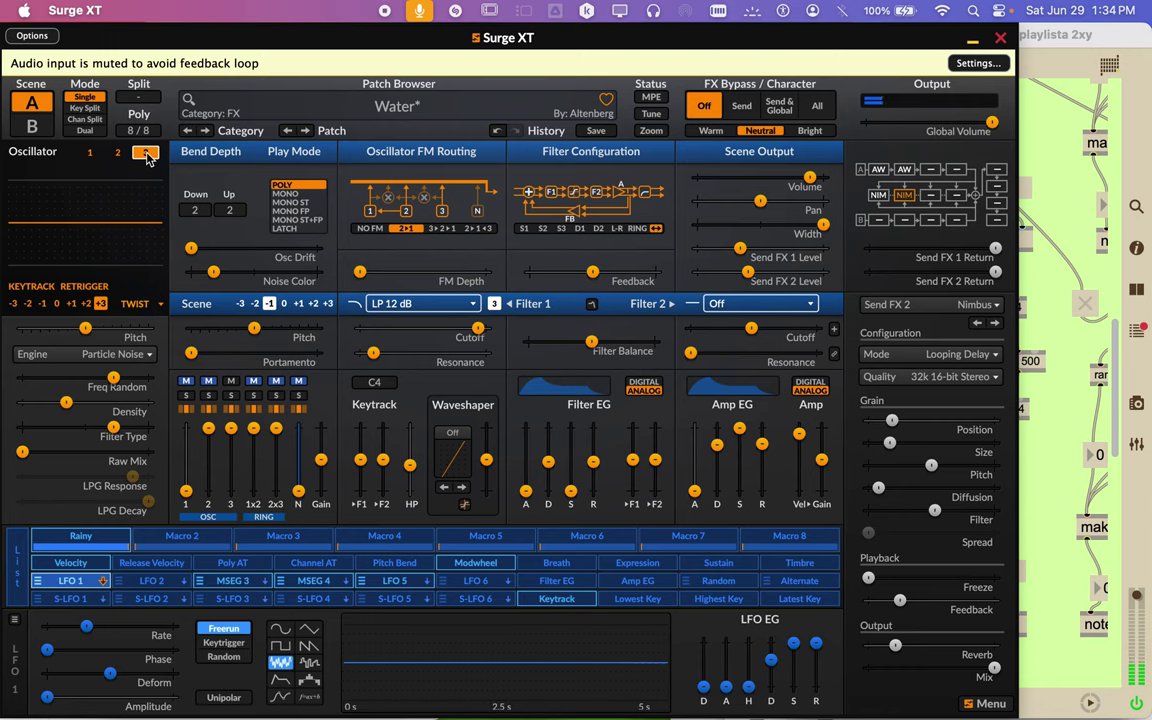
mouse_move(128, 333)
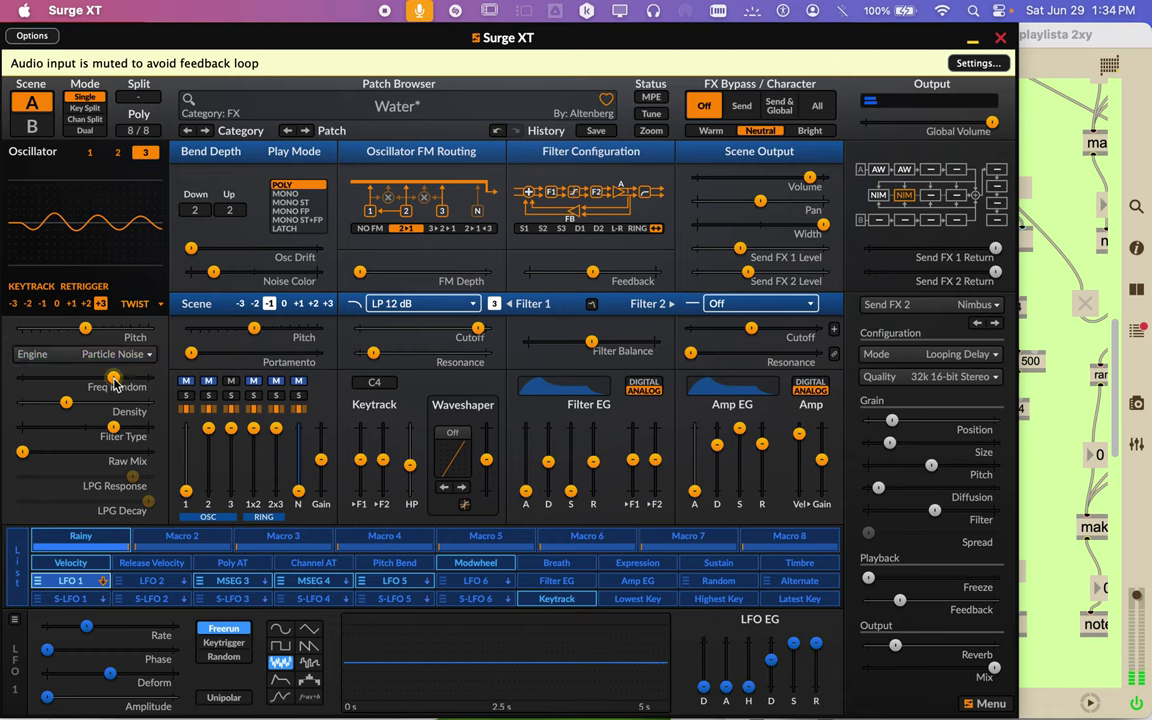
drag(113, 378, 98, 409)
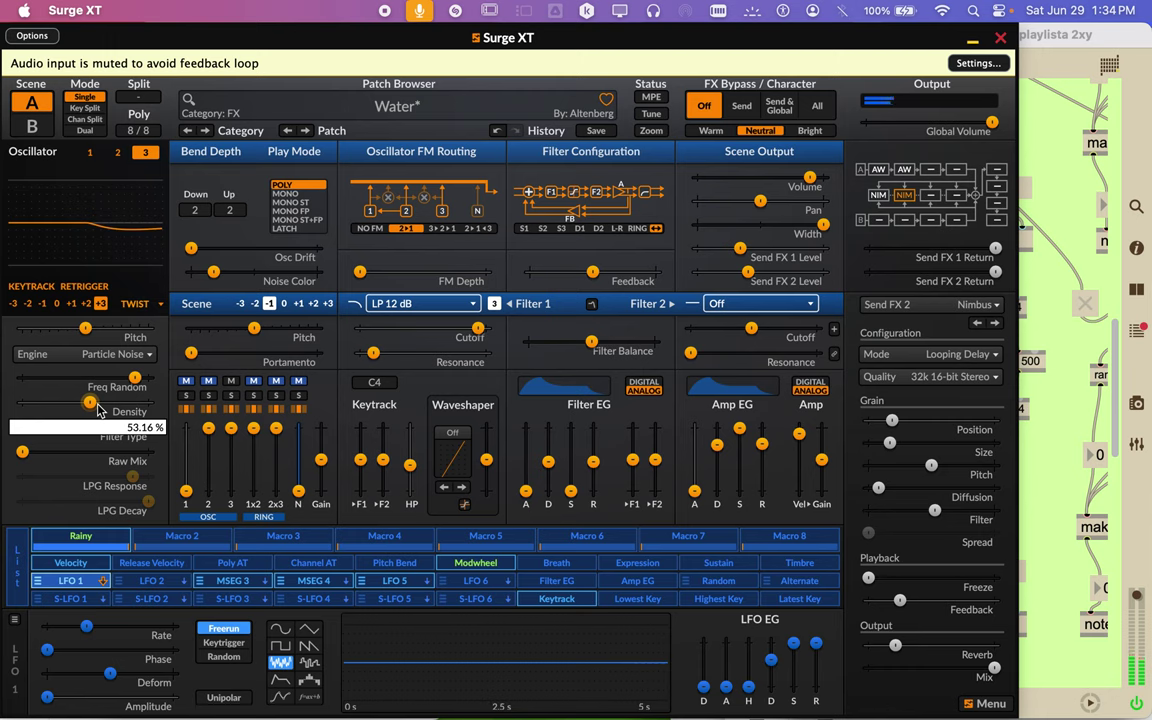
Unmute oscillator 1 in the mixer
click(187, 381)
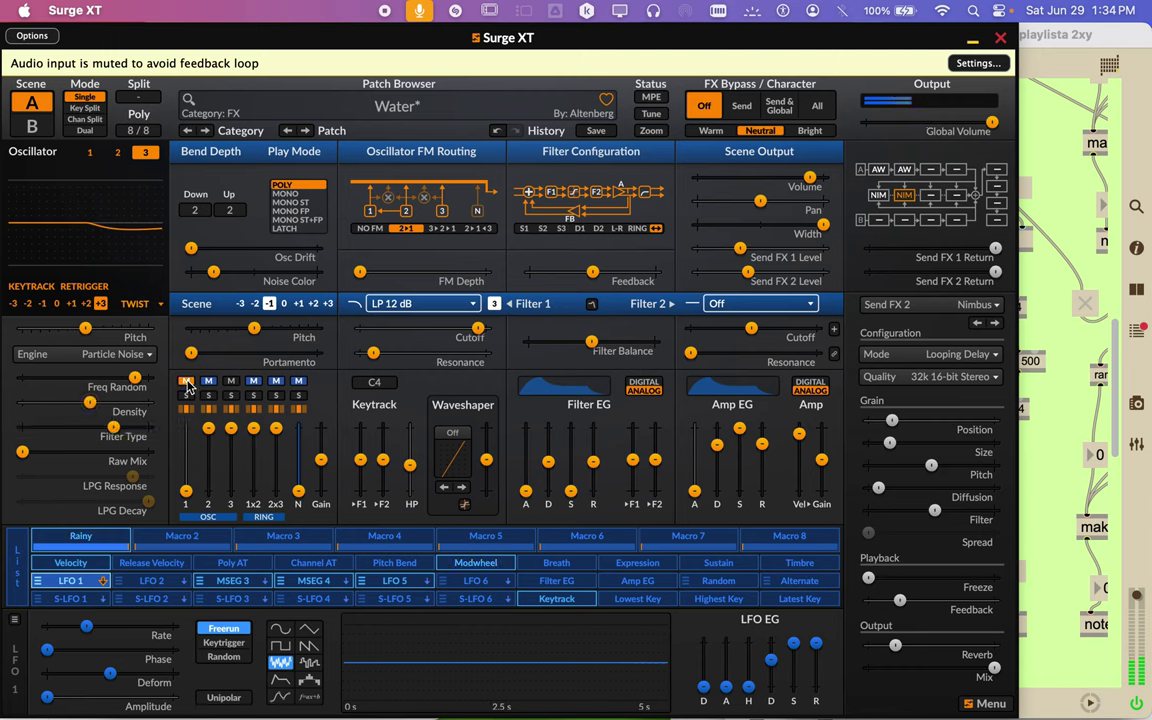
click(187, 381)
mouse_move(255, 511)
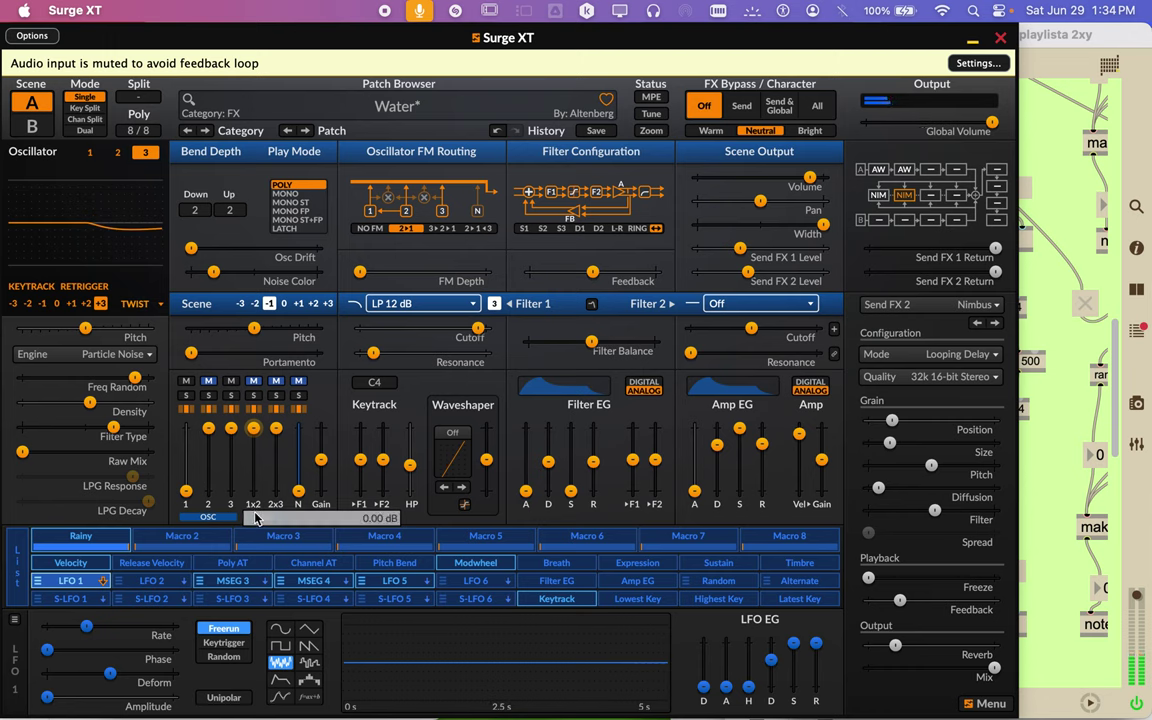
click(260, 535)
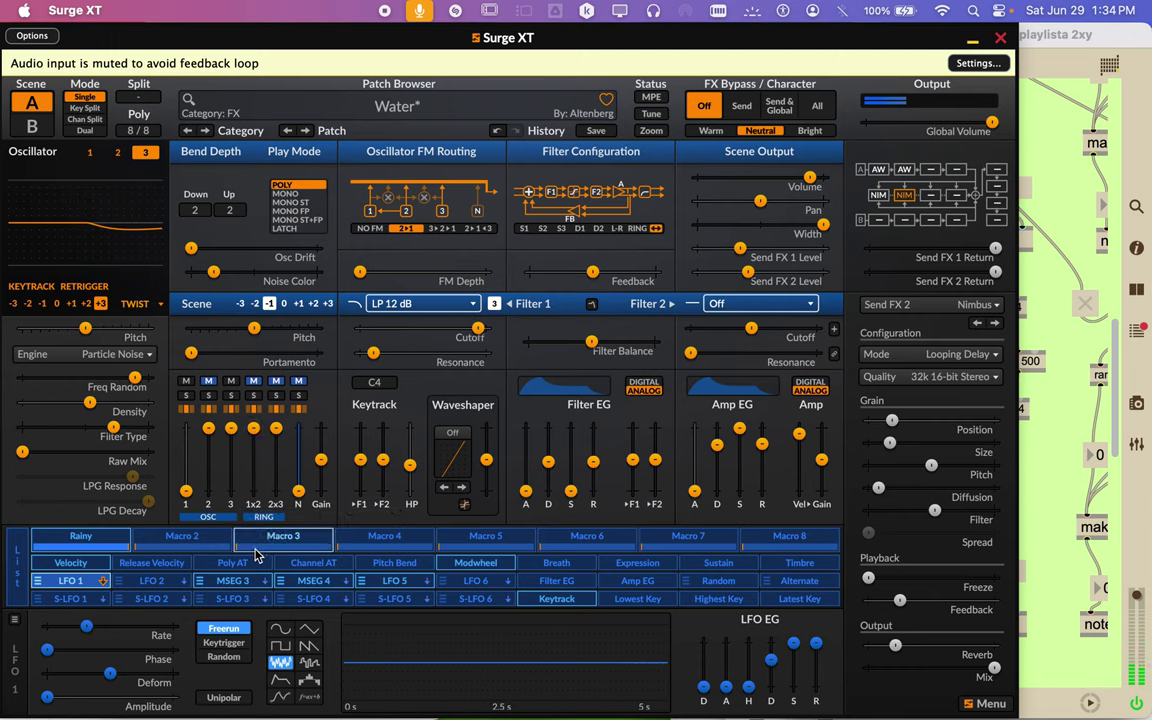
Give LFO 2 a slower square wave with 12.42% phase and use it to modulate the scene output Pan with negative depth
click(164, 587)
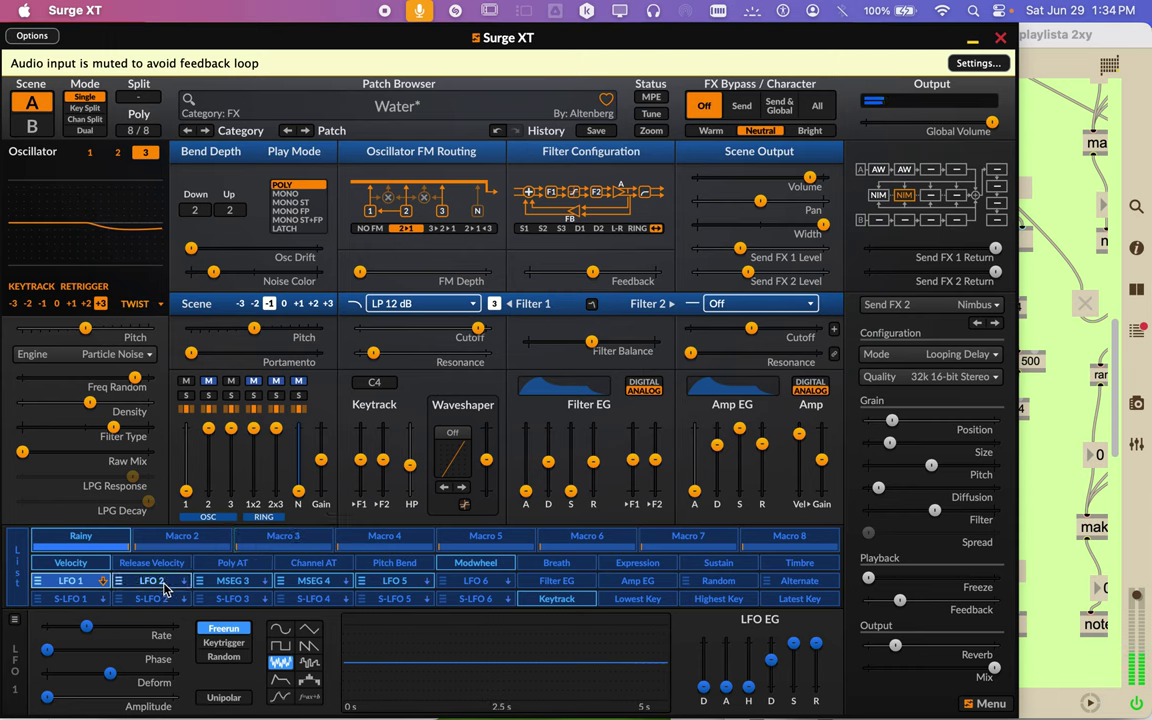
click(164, 588)
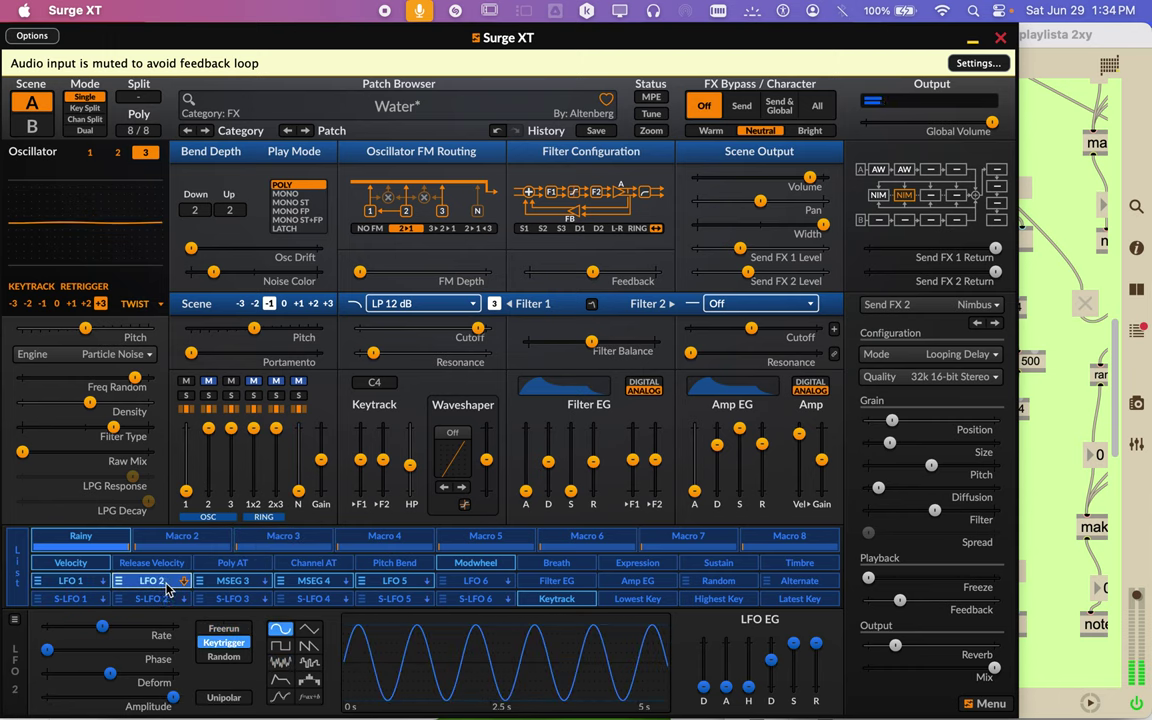
click(166, 589)
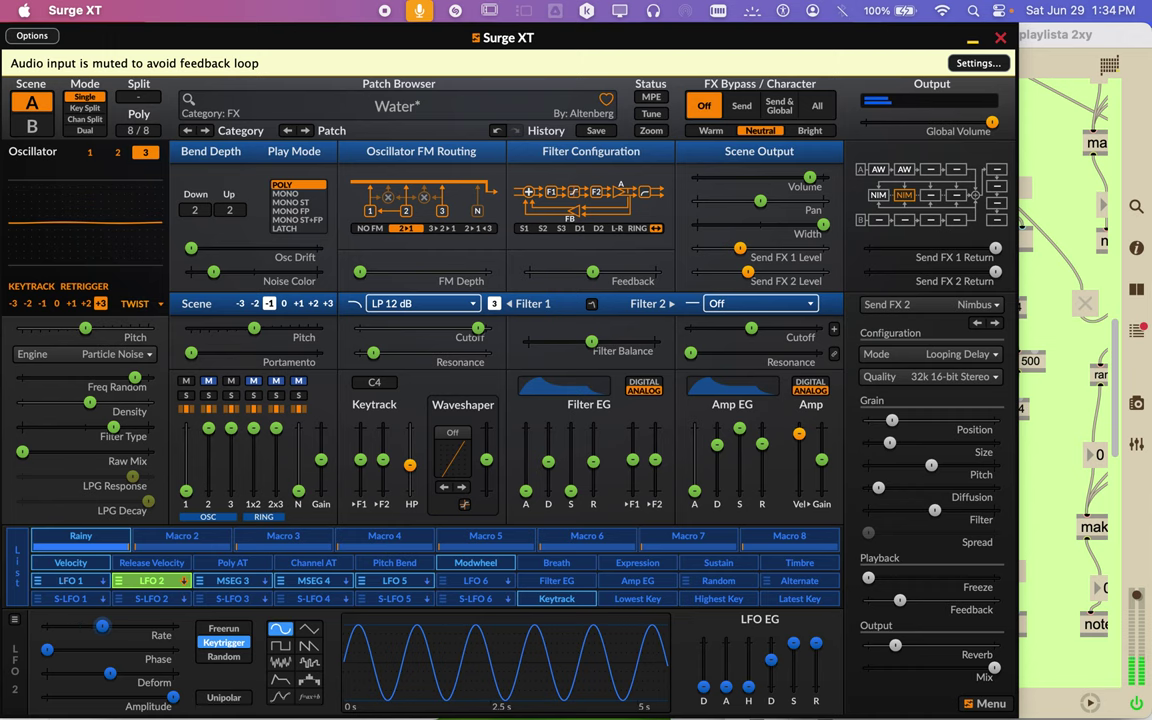
drag(93, 624, 68, 656)
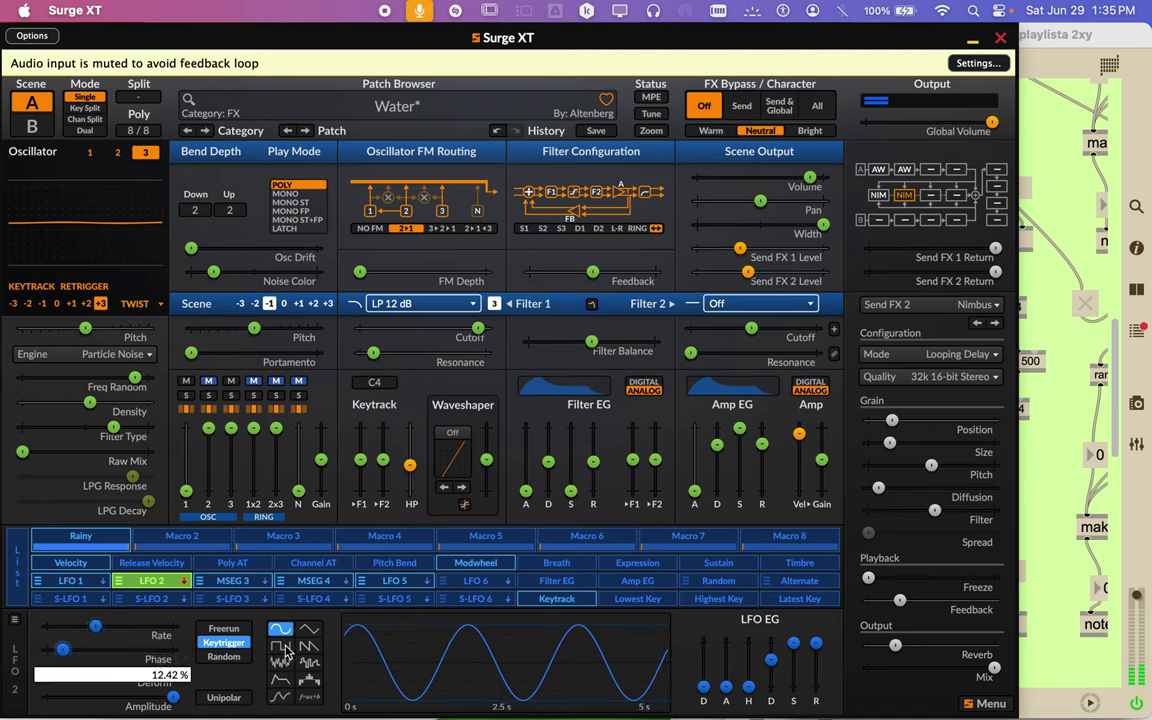
click(281, 646)
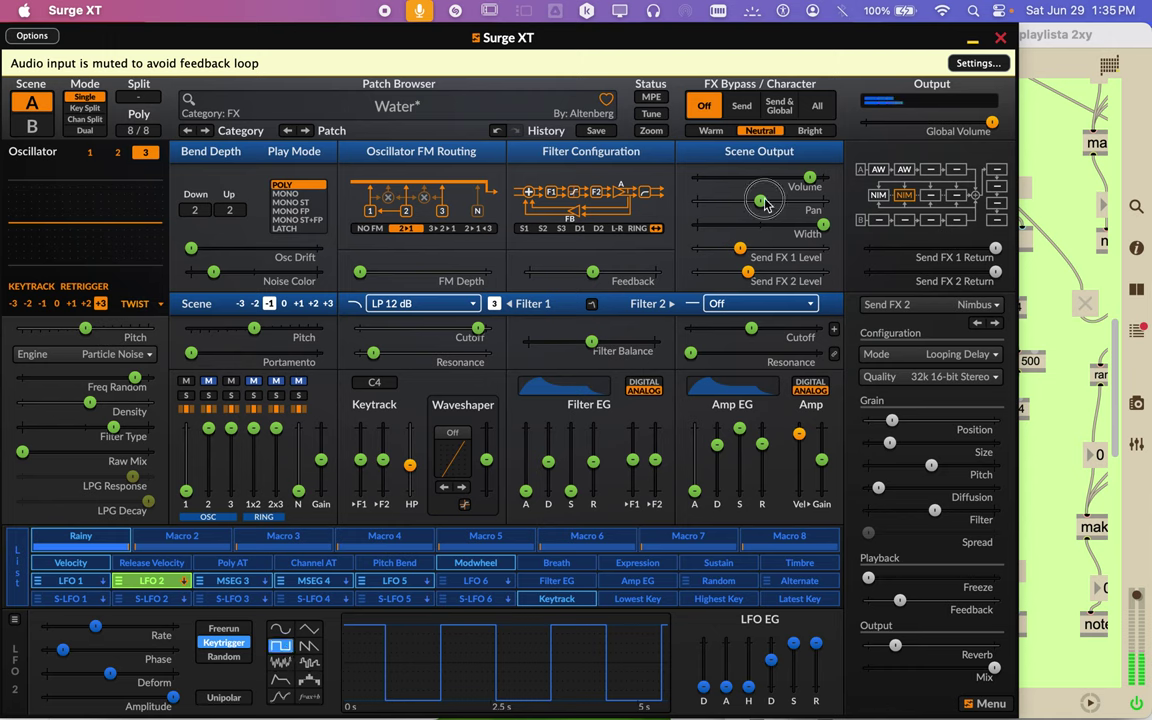
drag(758, 199, 570, 197)
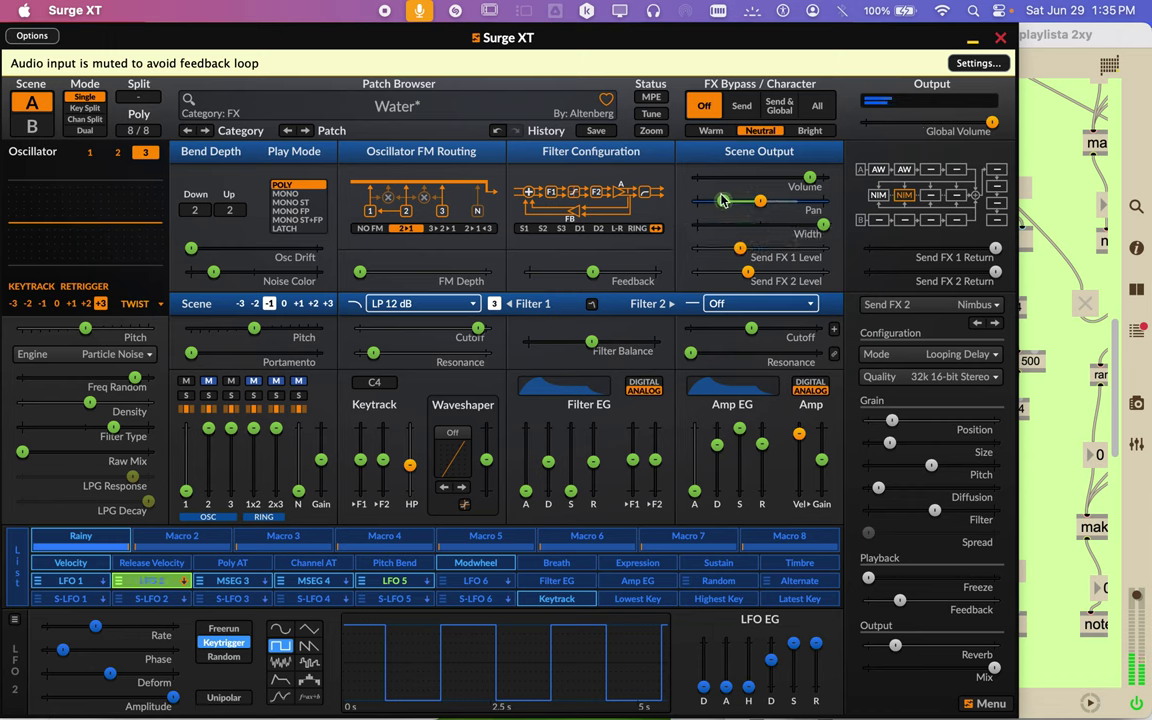
Lower LFO 5's rate
drag(103, 630, 97, 632)
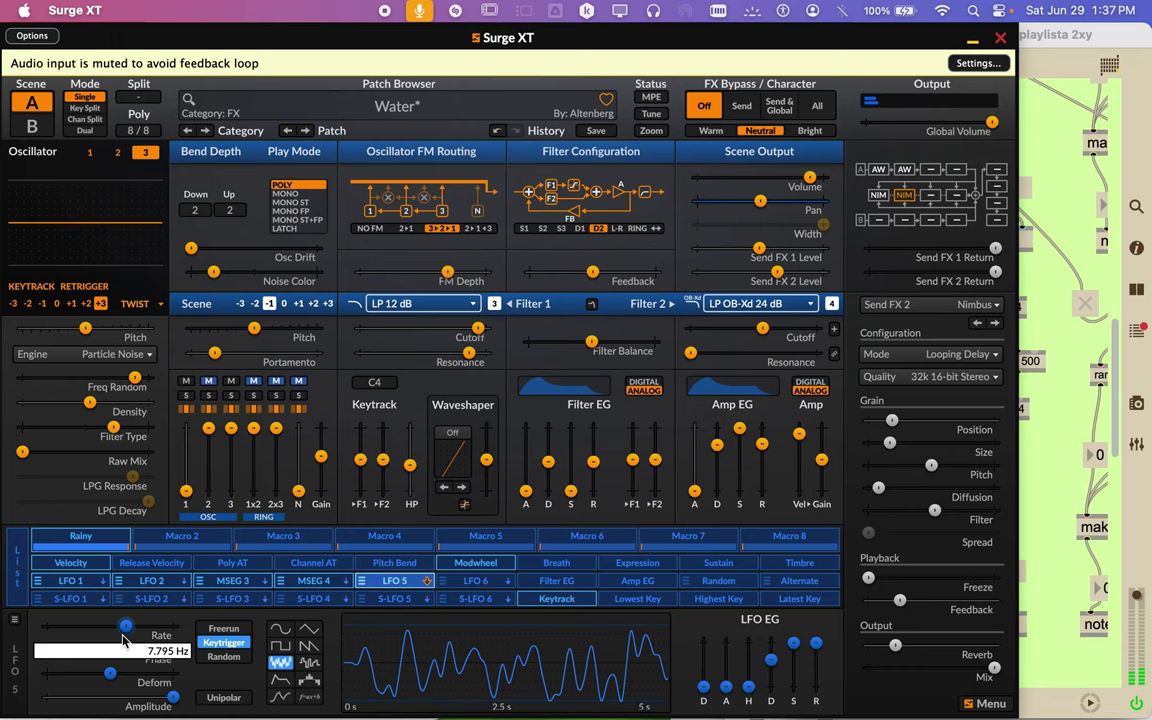
drag(125, 640, 119, 640)
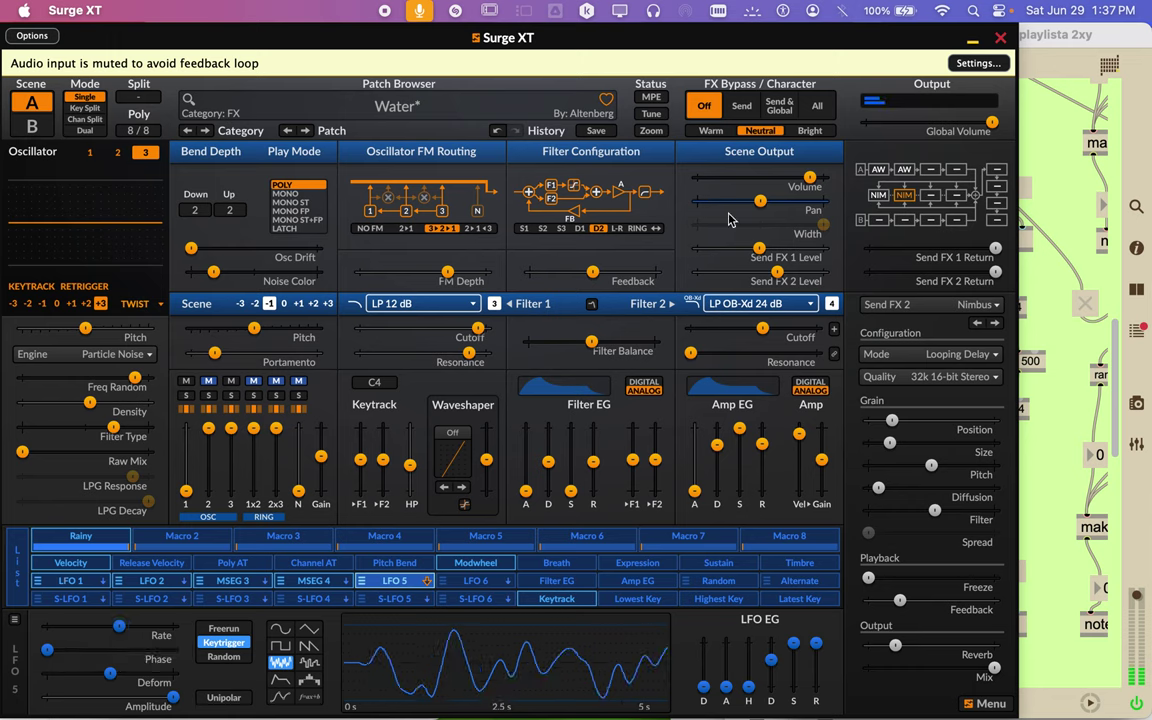
Try shifting the scene output Pan to the right and raising the Volume to 0.00 dB
drag(760, 201, 796, 201)
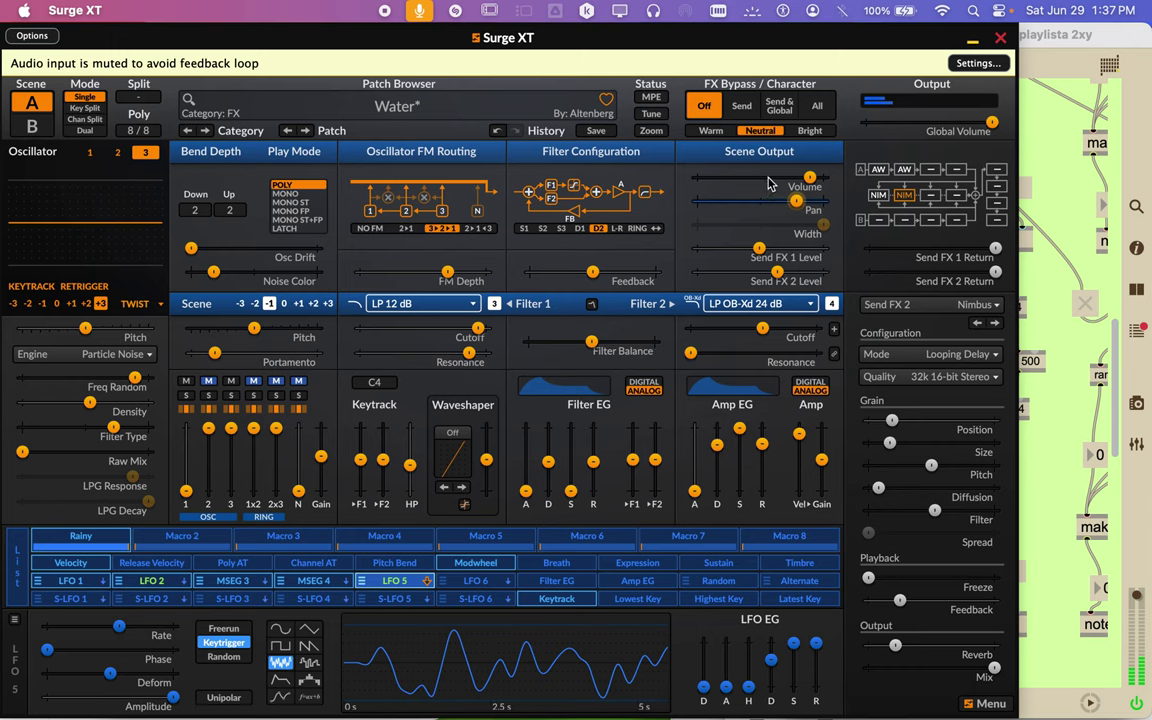
scroll(768, 183, up, 3)
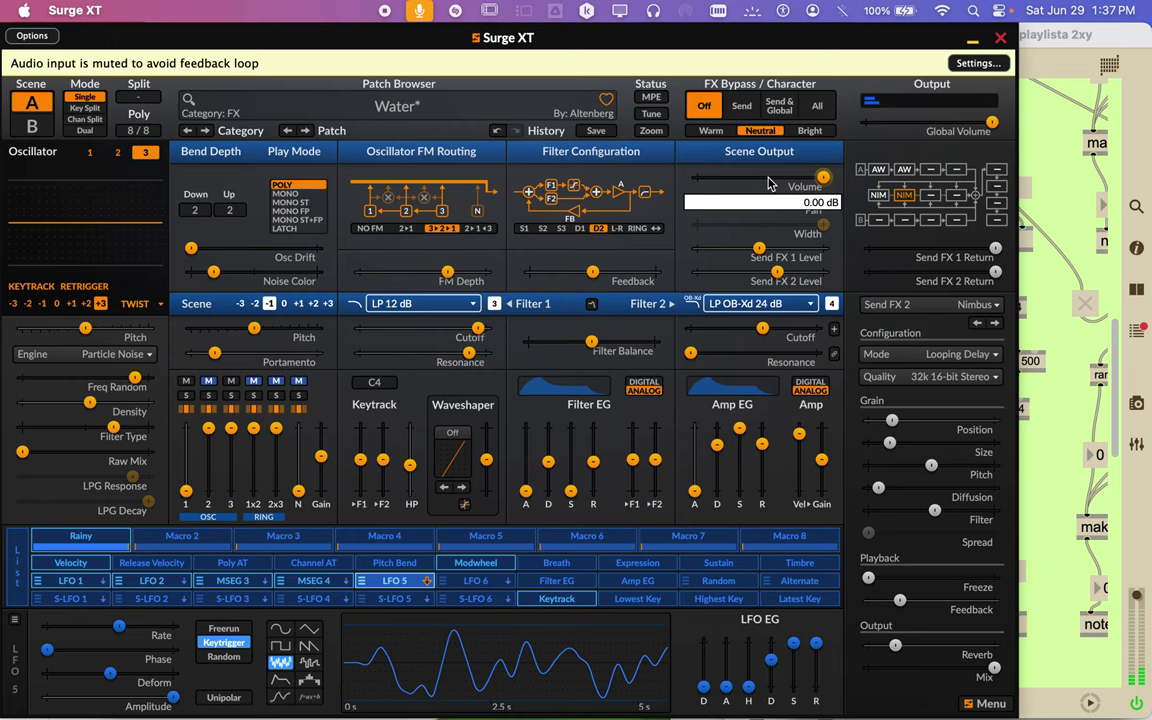
key(super+z)
key(super+z)
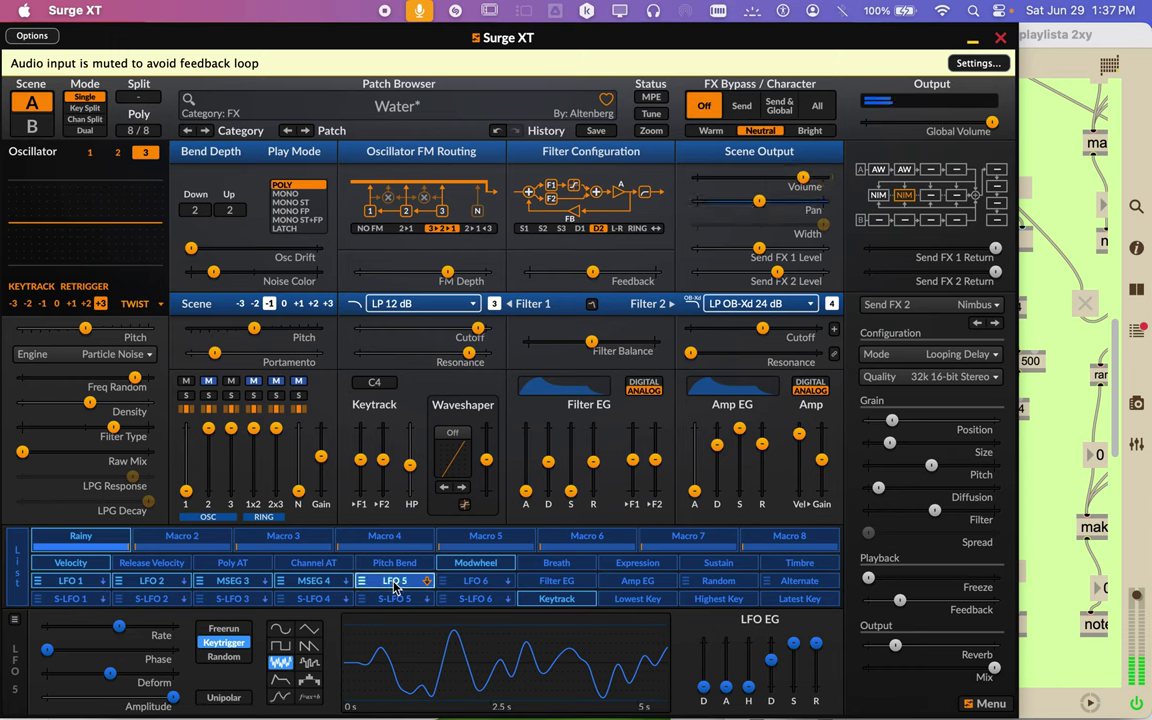
Modulate oscillator 3's Freq Random with LFO 5, using a negative depth of about 49.7%
click(396, 583)
click(395, 585)
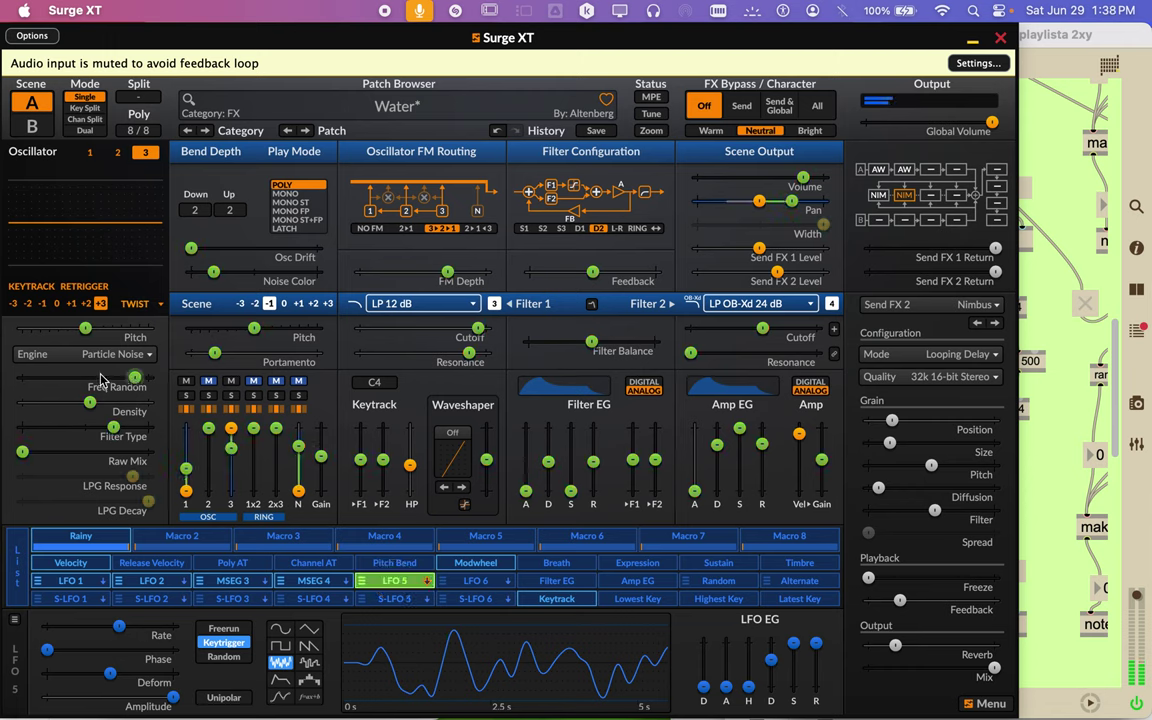
scroll(100, 380, down, 2)
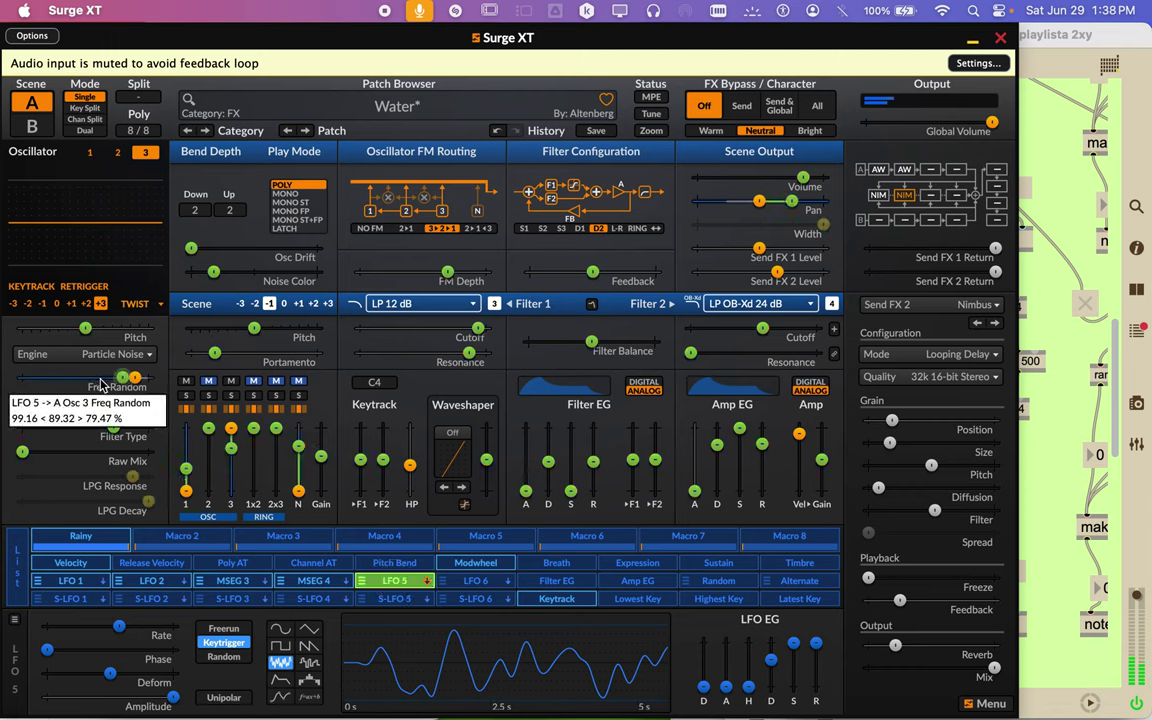
scroll(103, 384, down, 4)
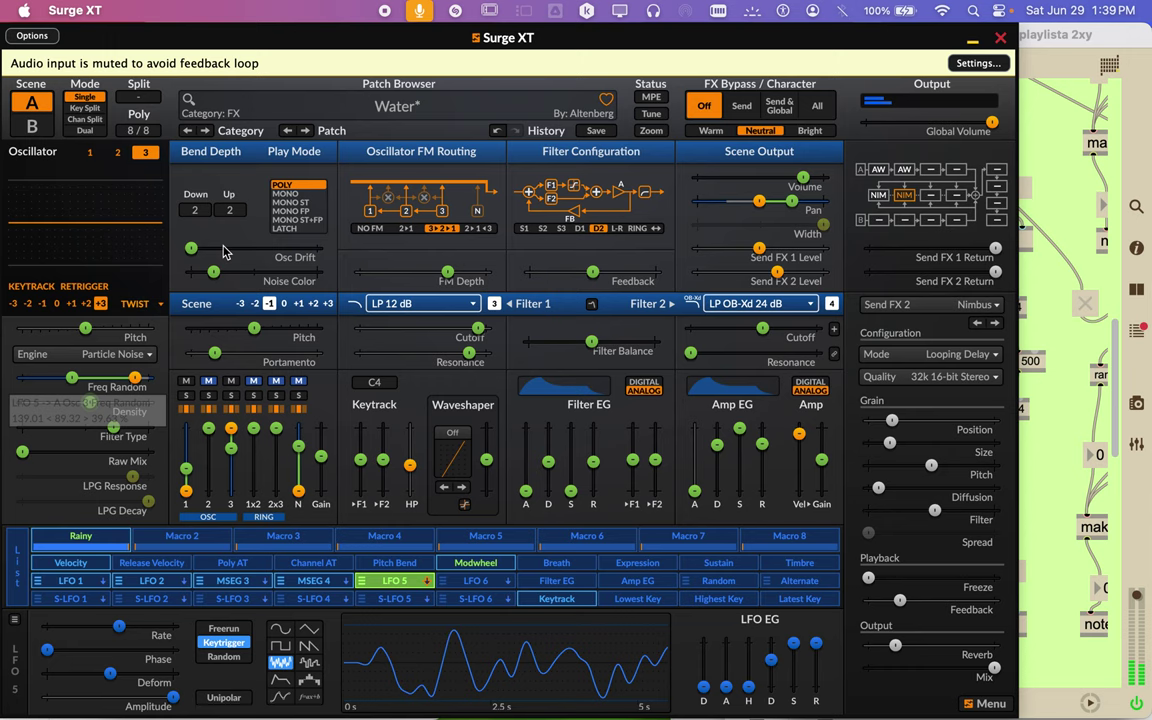
Modulate Osc Drift by 43.83% and Noise Color by 200% with LFO 5
scroll(224, 252, down, 3)
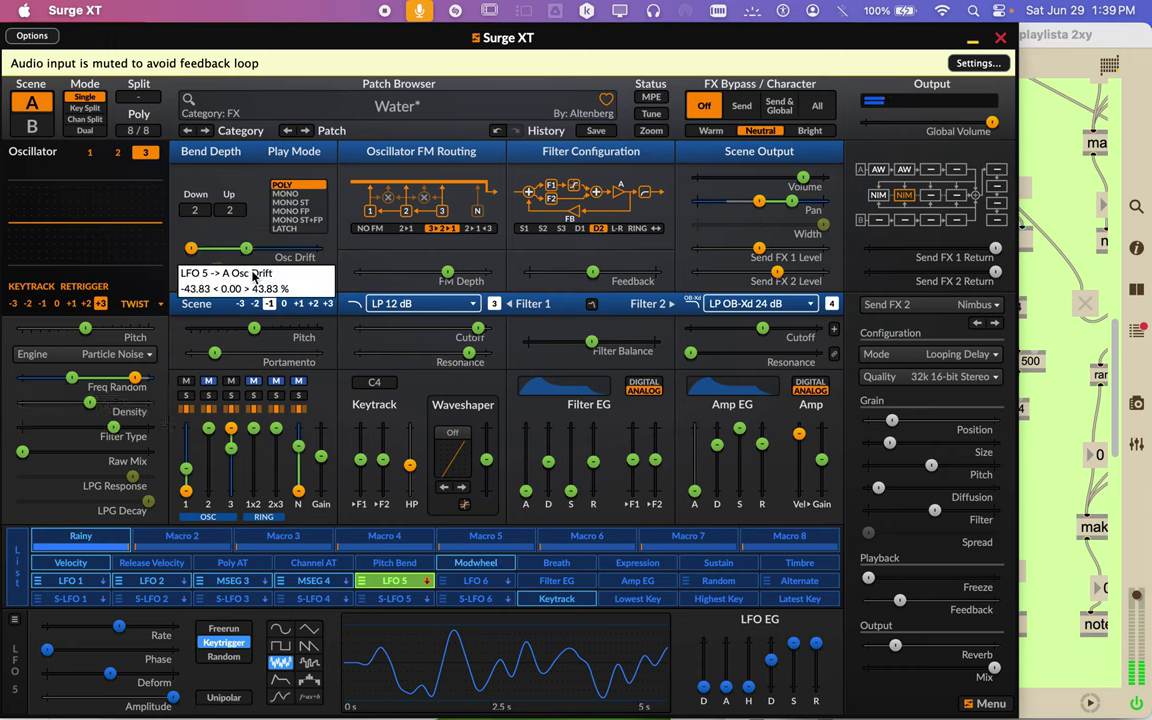
scroll(245, 271, down, 3)
scroll(250, 271, down, 5)
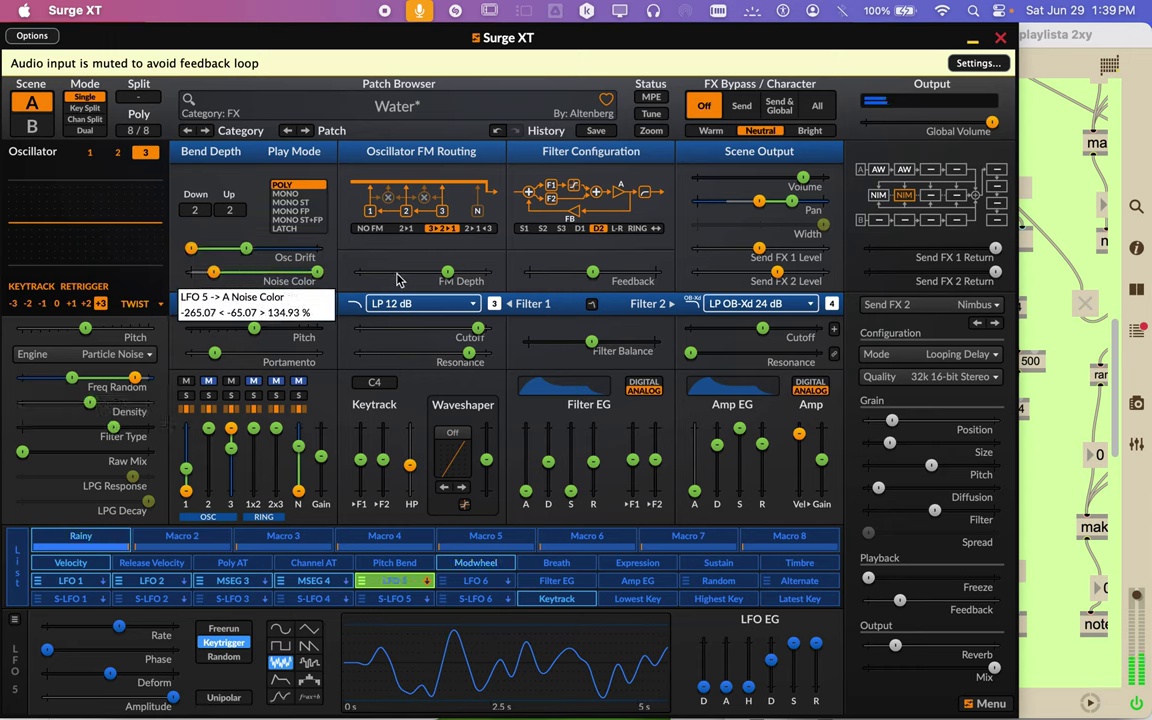
Modulate FM Depth by about 19.4 dB and the filter Feedback by a positive amount with LFO 5
scroll(440, 274, down, 5)
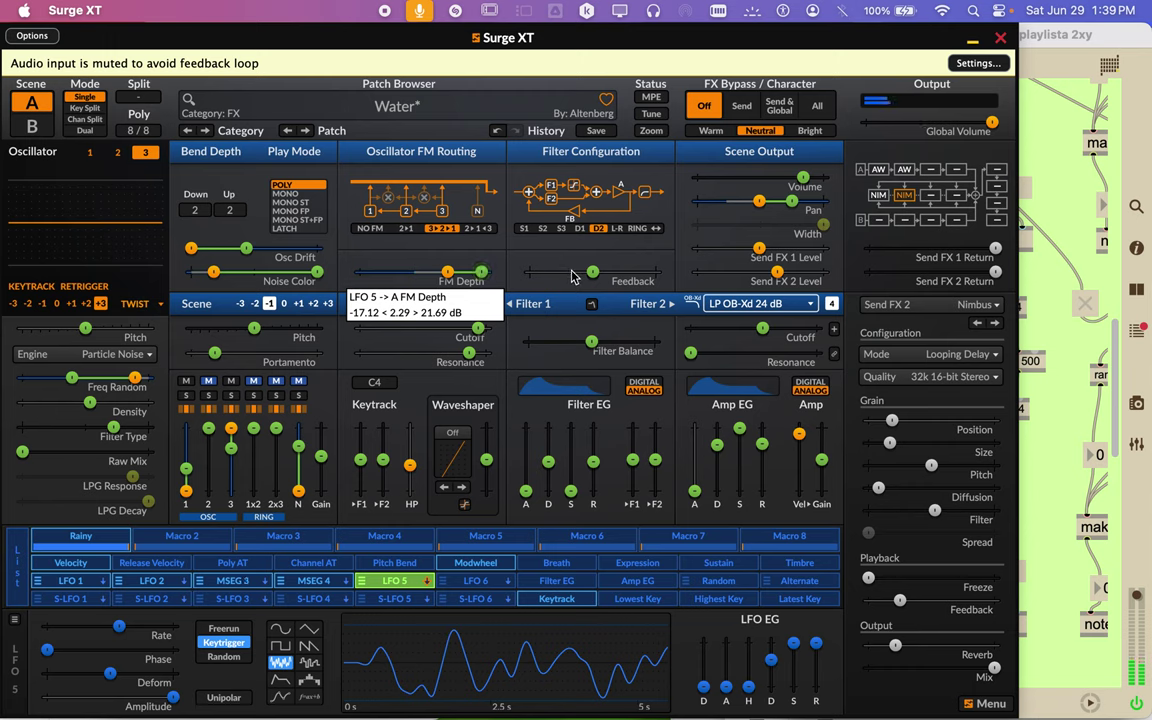
scroll(572, 277, down, 3)
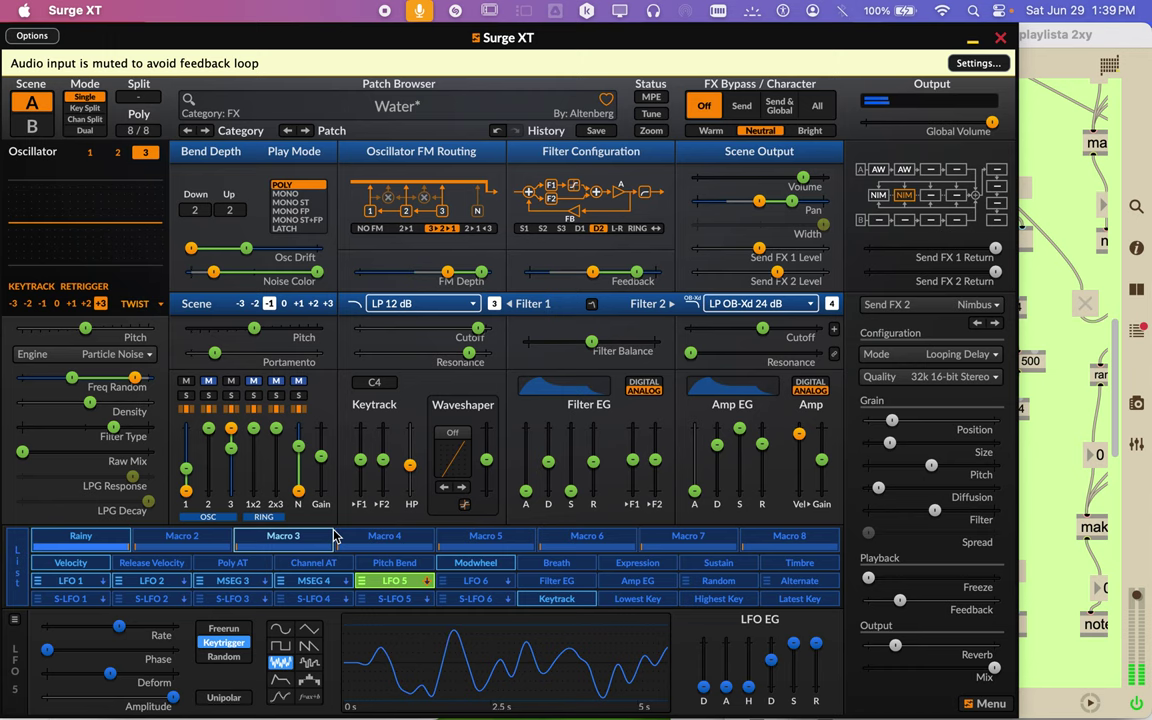
Arm Poly AT as the modulation source and set the downward pitch bend depth to 6
click(318, 583)
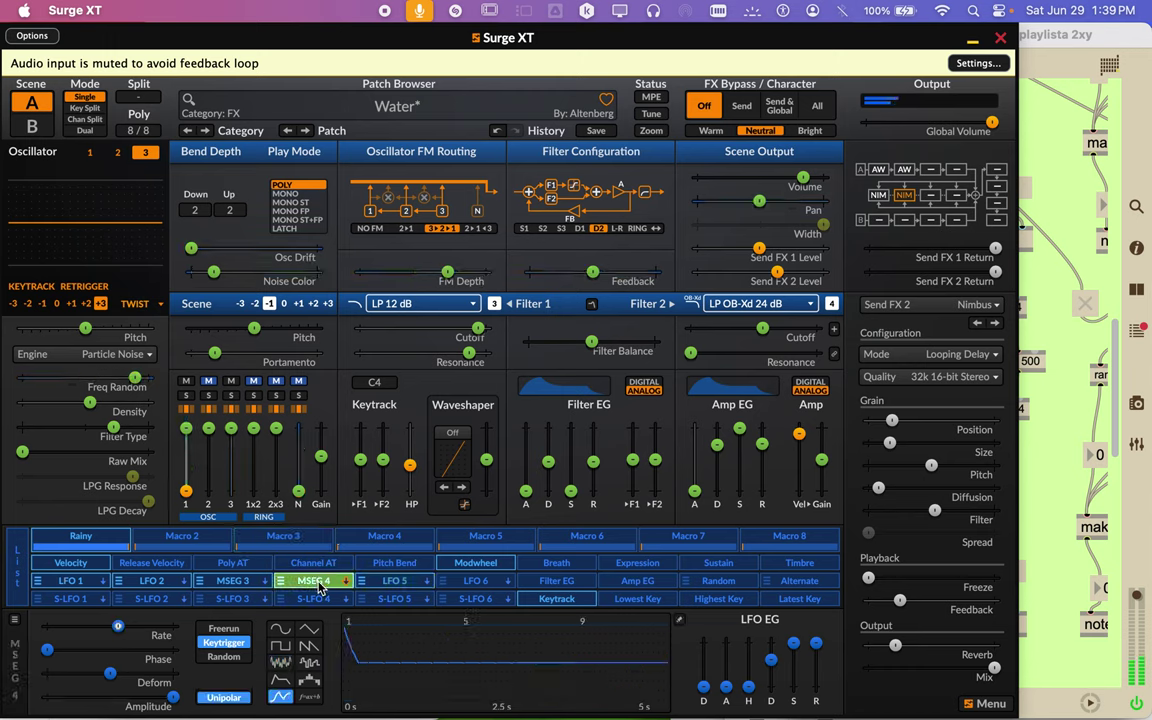
click(232, 581)
click(240, 563)
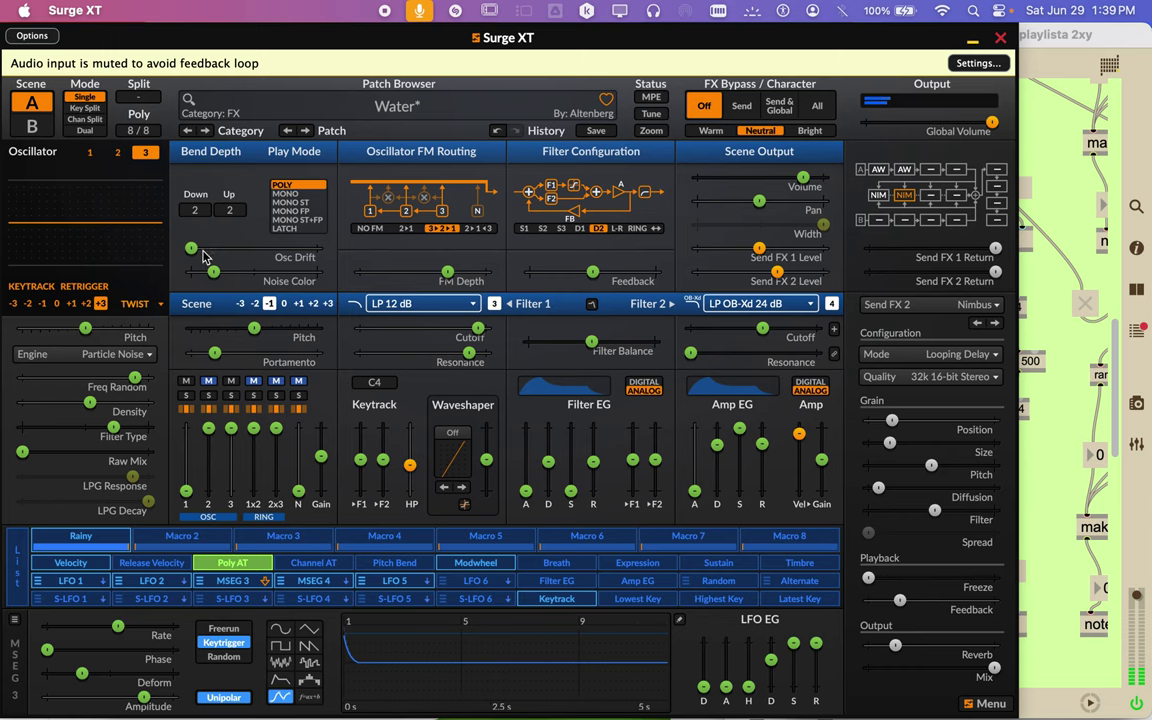
drag(195, 210, 195, 198)
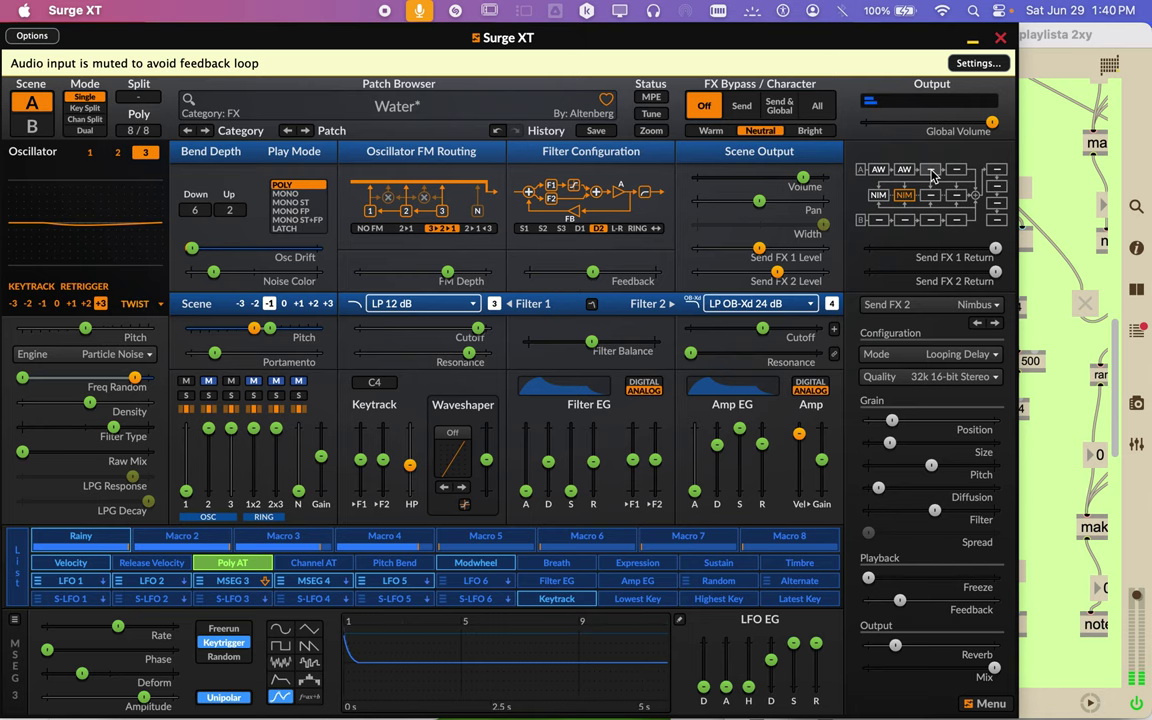
Load a Delay effect into Scene A's insert FX slot 3
right_click(931, 174)
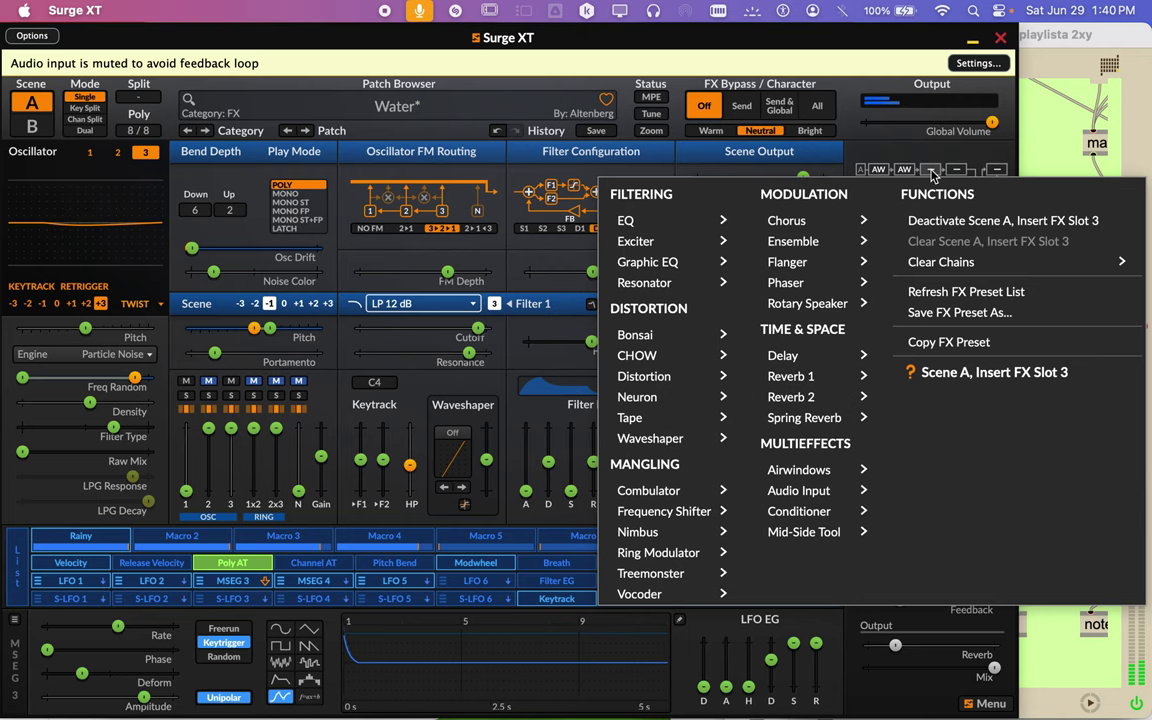
click(806, 360)
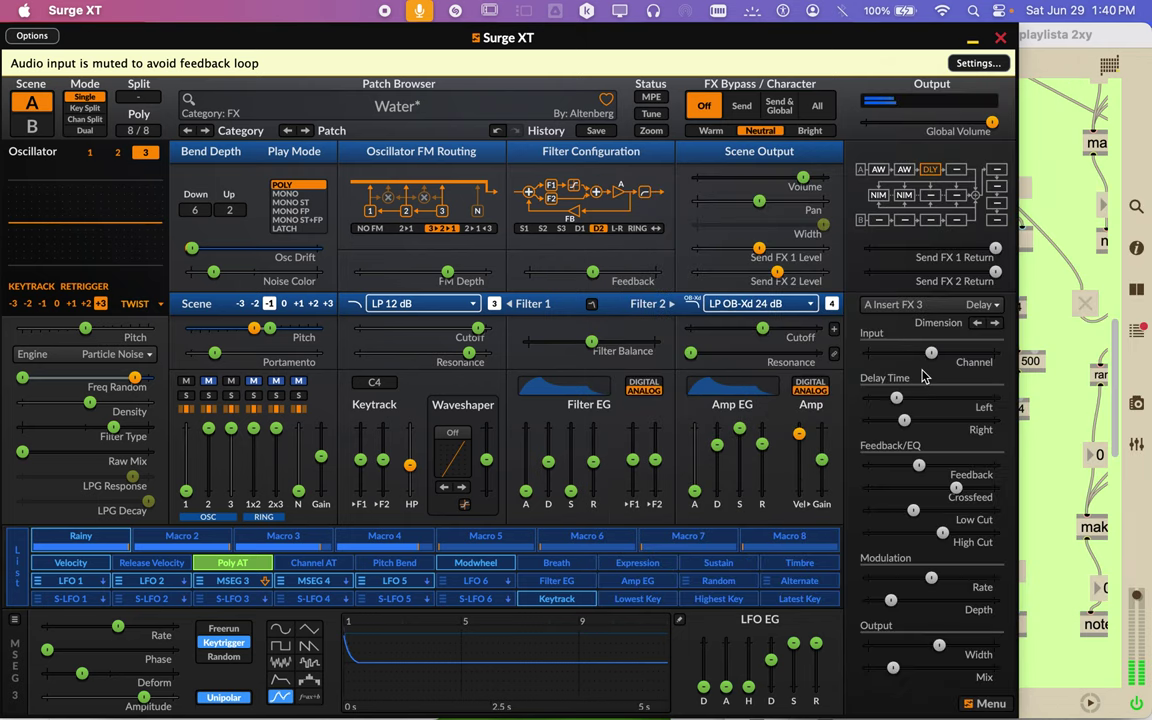
Raise the delay's Crossfeed, modulation Depth, output Width and Mix, and lower its modulation Rate
drag(956, 487, 978, 487)
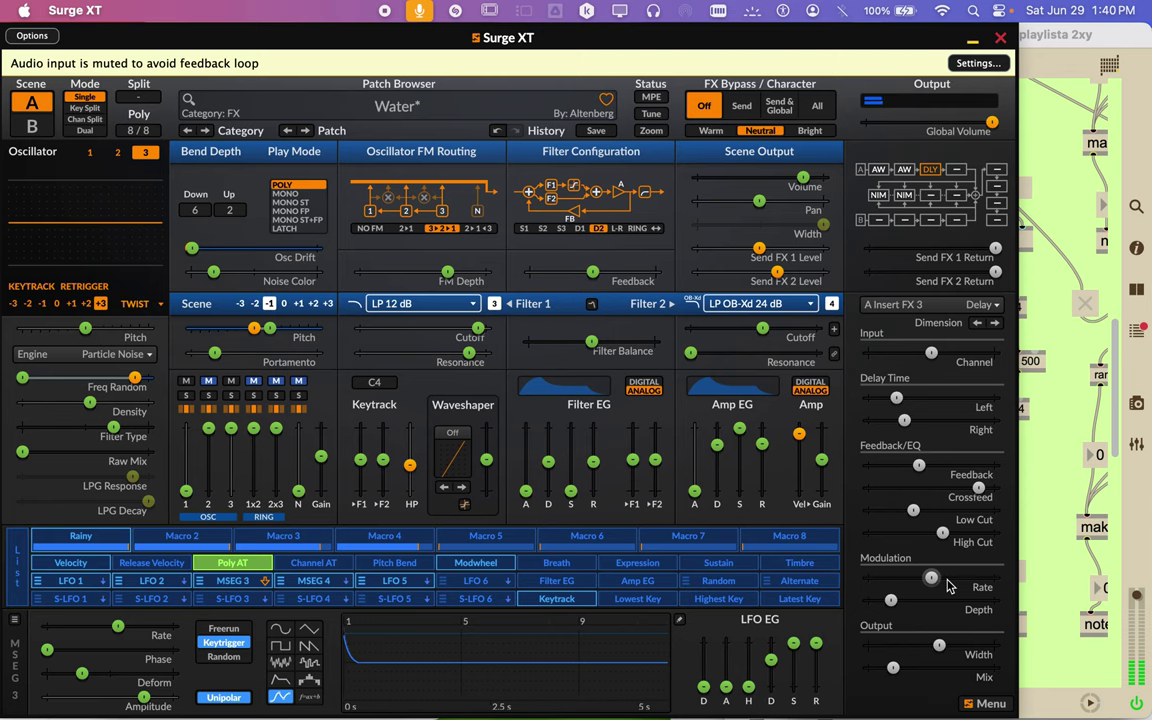
mouse_move(948, 586)
mouse_down()
mouse_move(912, 586)
mouse_move(912, 601)
mouse_move(932, 603)
mouse_up()
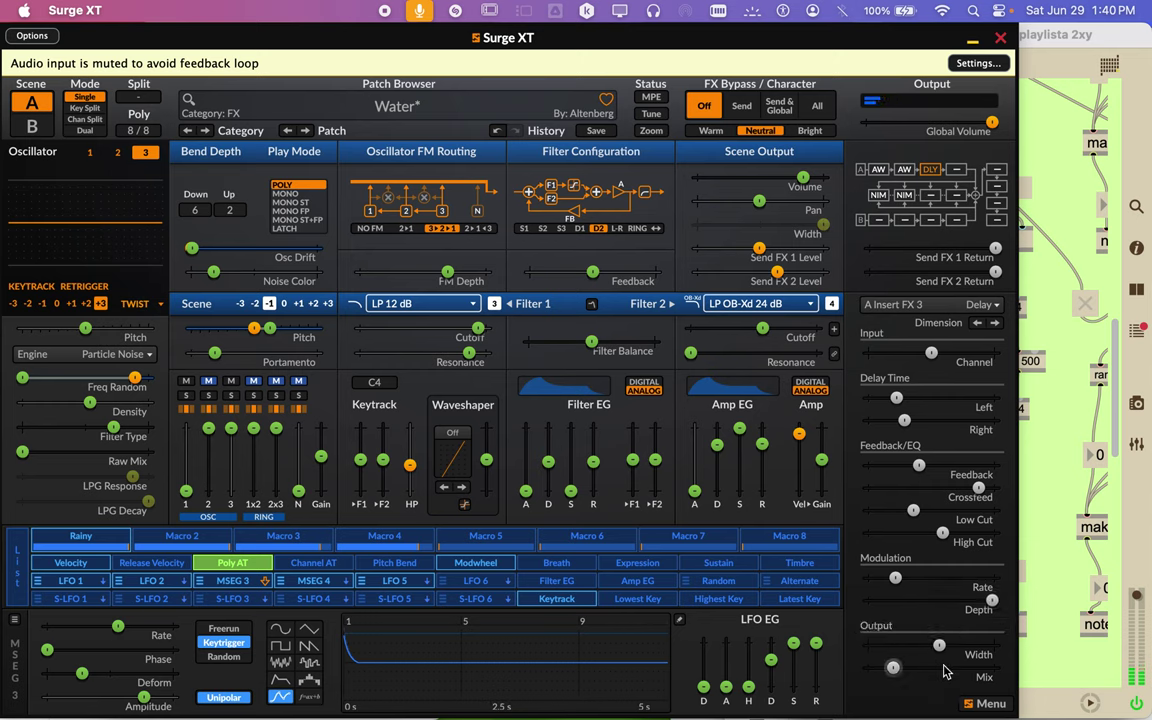
mouse_move(943, 672)
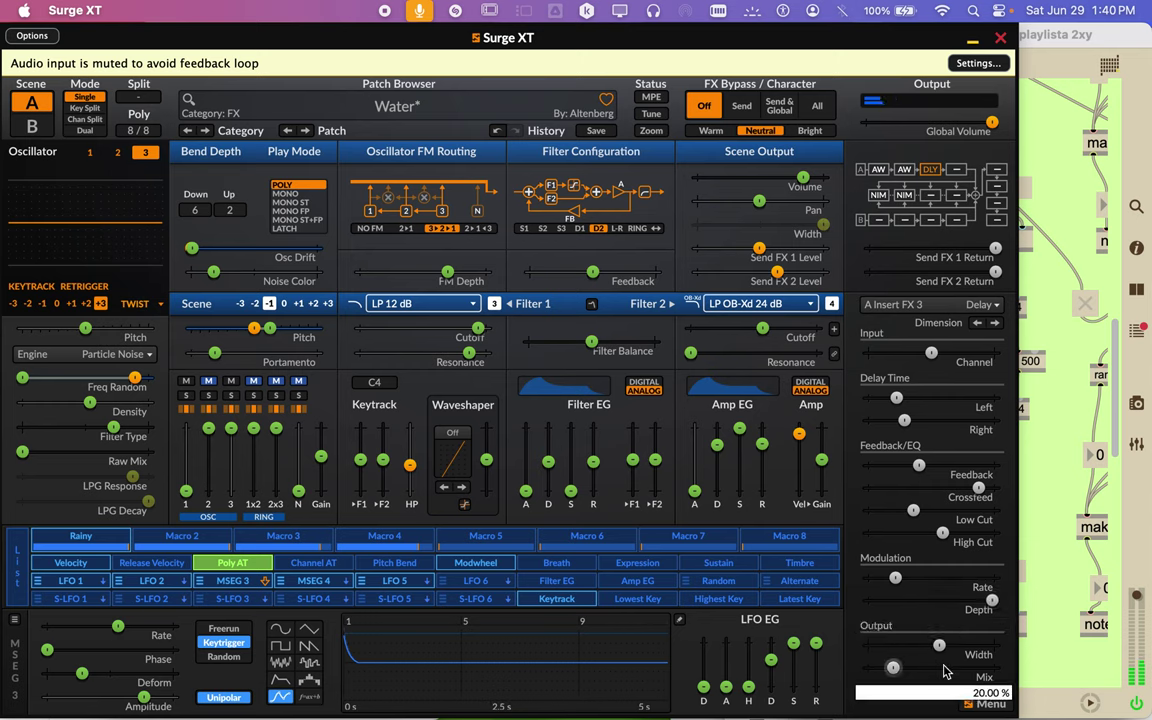
drag(942, 656, 936, 673)
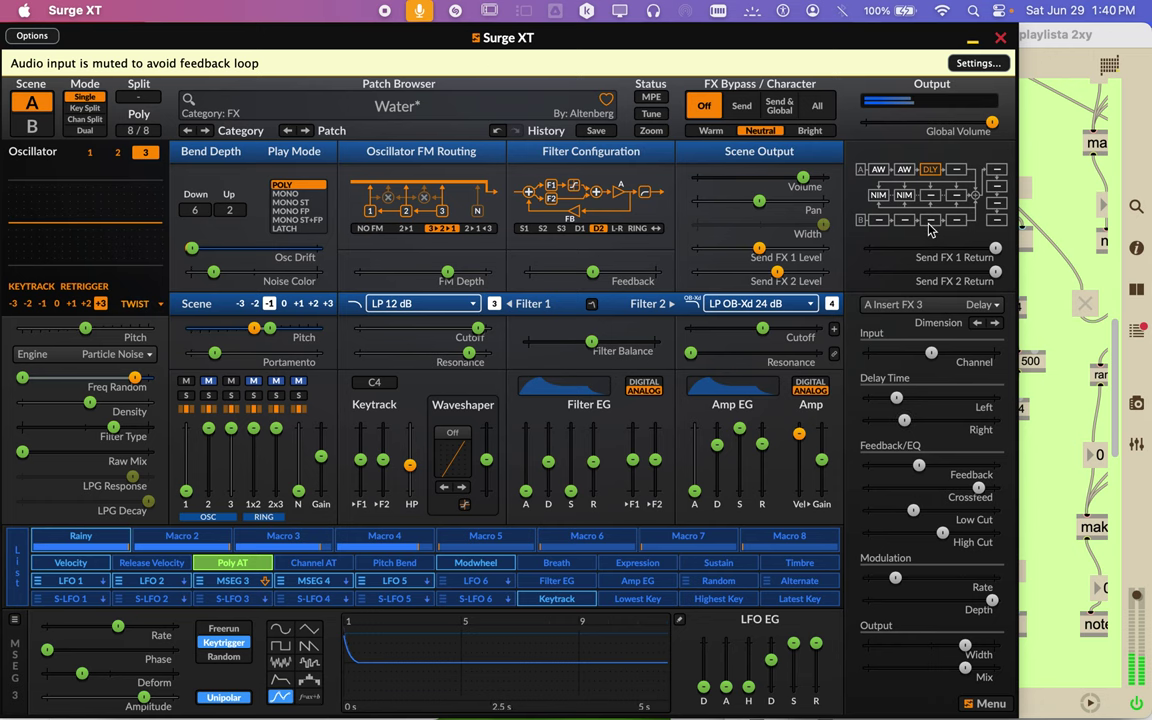
Switch to the Max patch and unmute channels 3 and 4 of the Pan Mixer
key(super+Tab)
scroll(860, 112, right, 5)
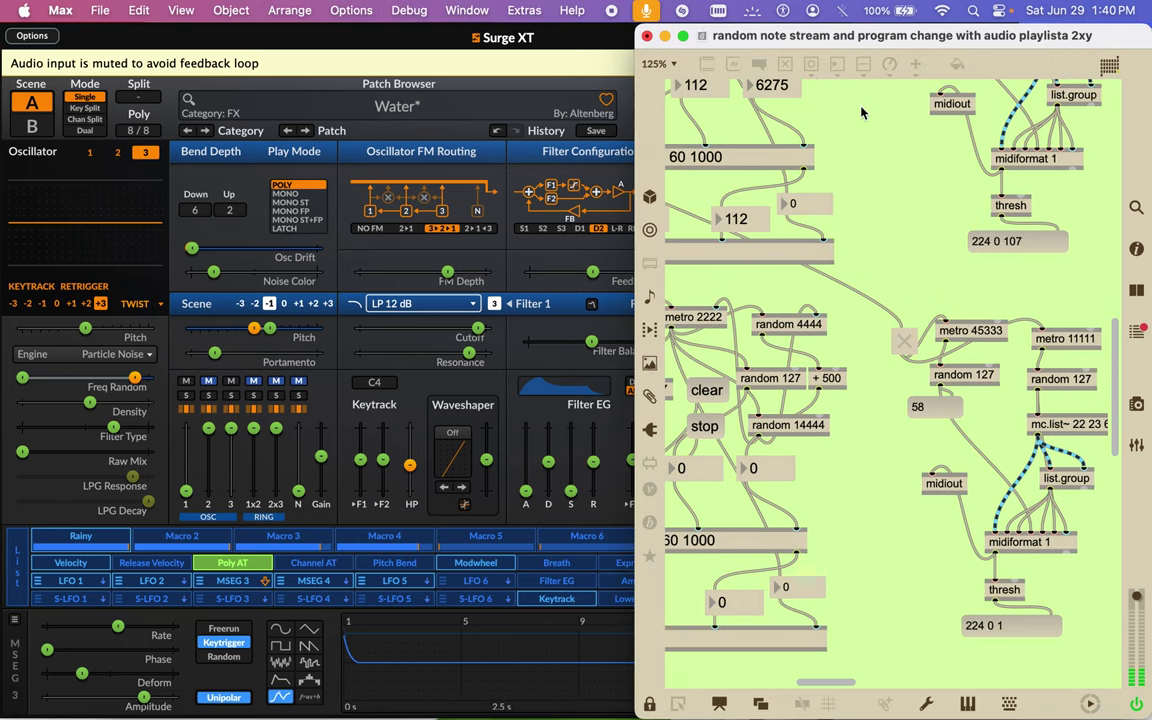
scroll(929, 227, right, 5)
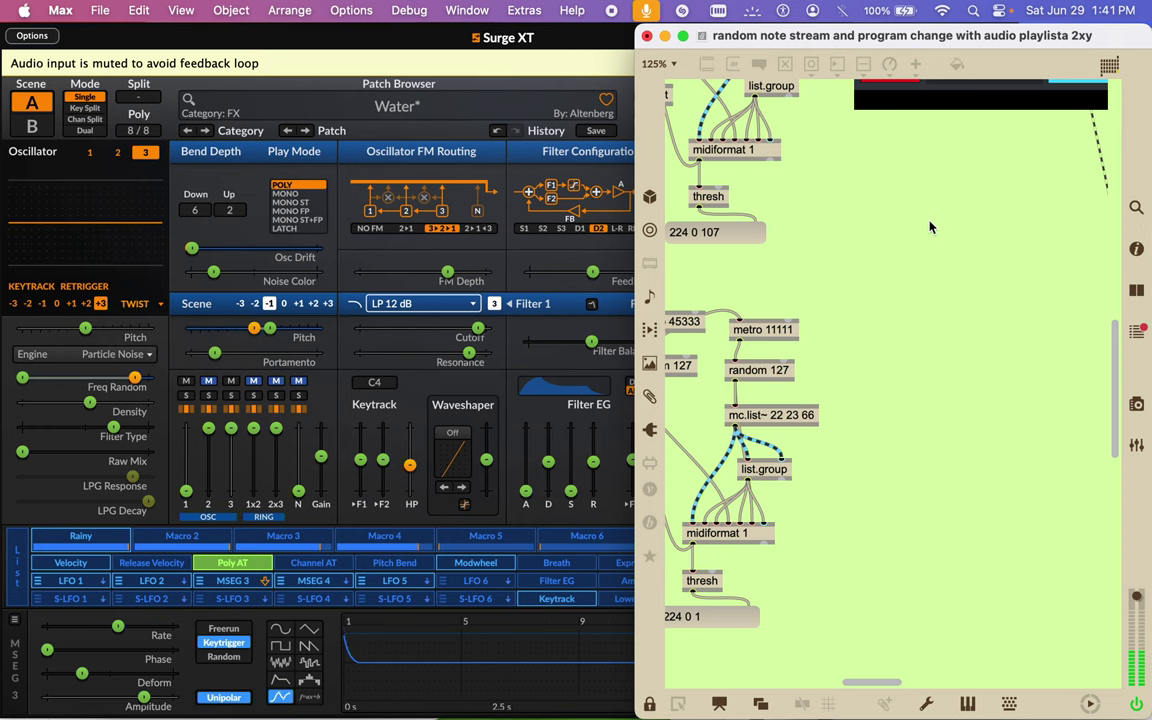
scroll(929, 227, right, 5)
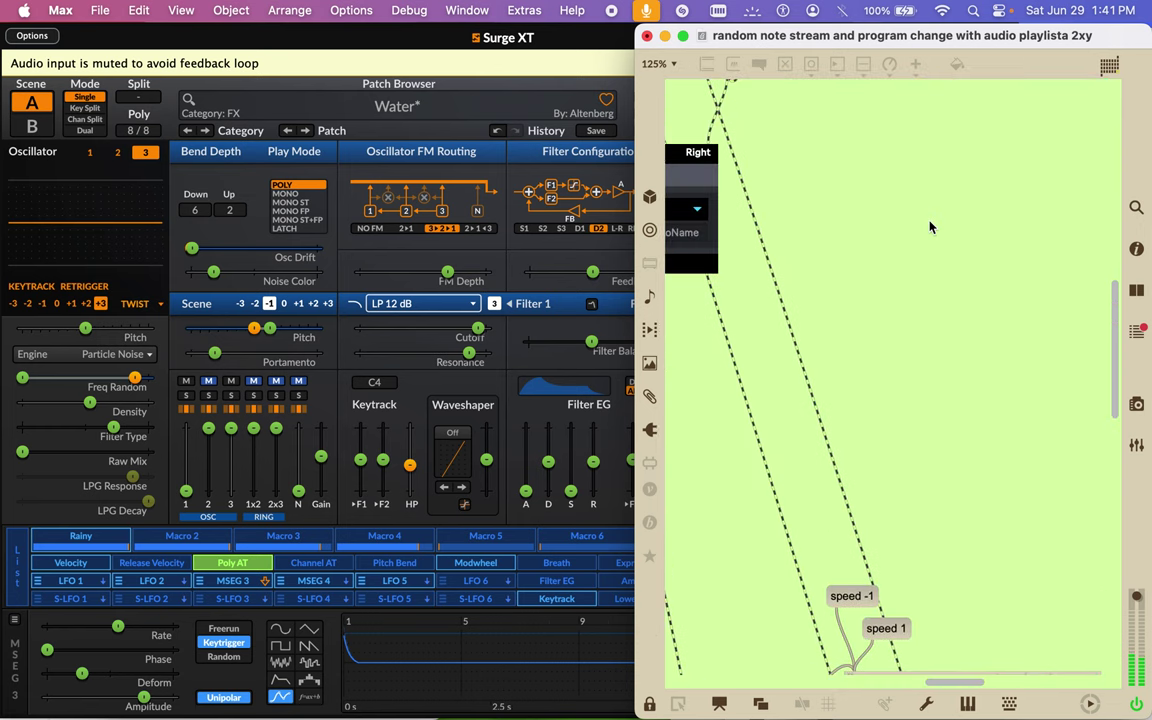
scroll(929, 227, left, 10)
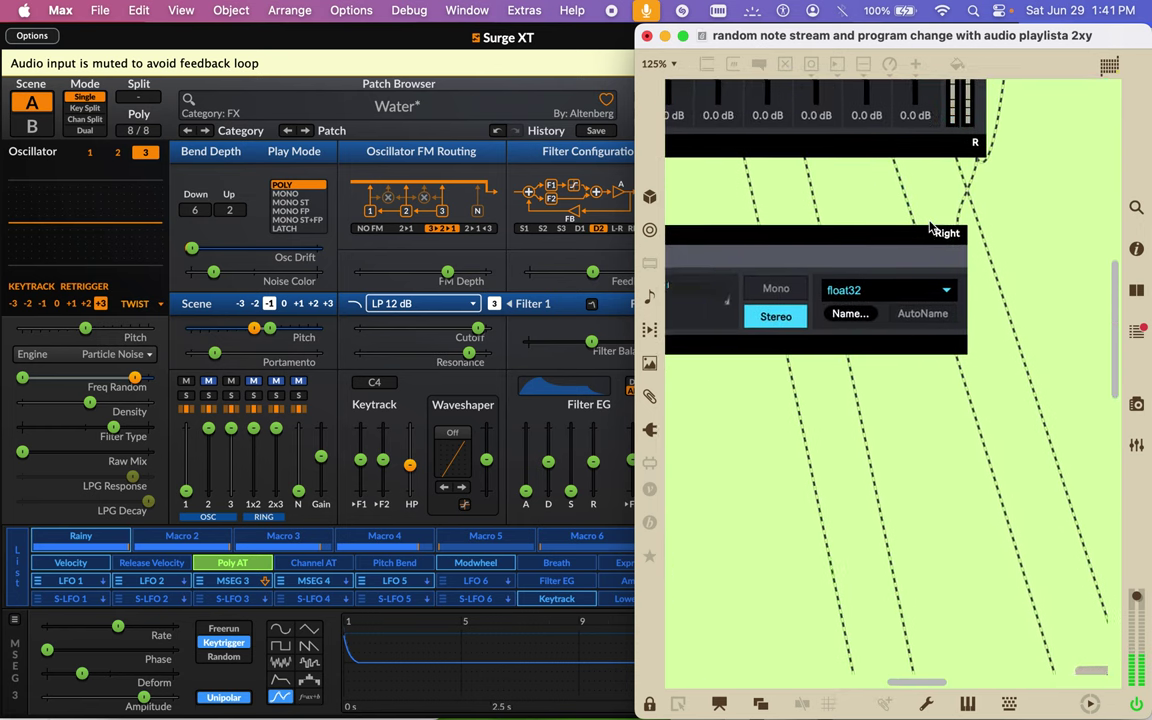
scroll(929, 227, left, 5)
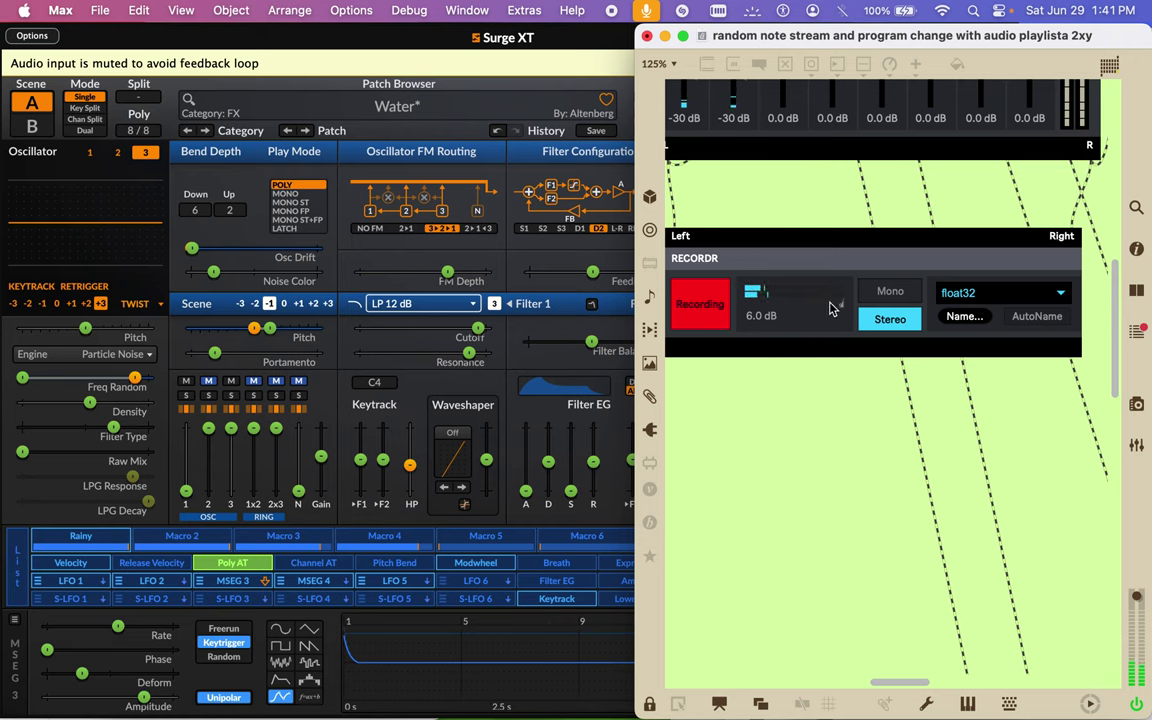
scroll(833, 308, left, 10)
scroll(833, 308, up, 6)
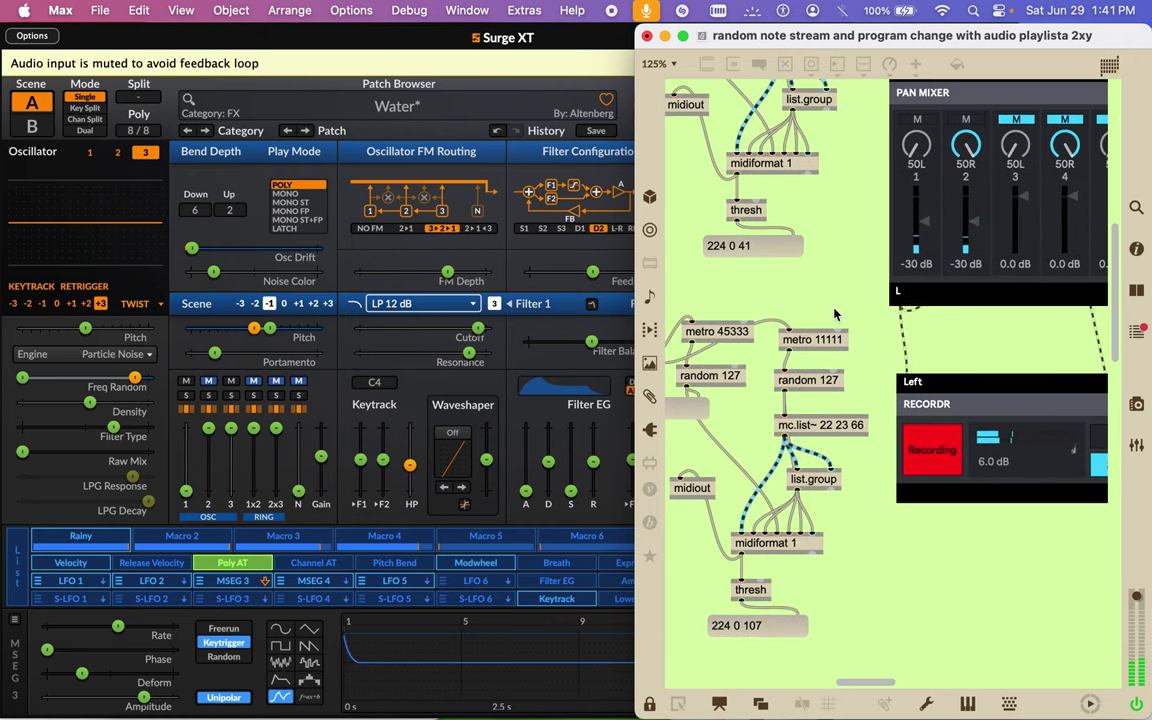
scroll(835, 314, right, 7)
scroll(835, 314, up, 3)
scroll(835, 314, right, 2)
scroll(835, 314, up, 1)
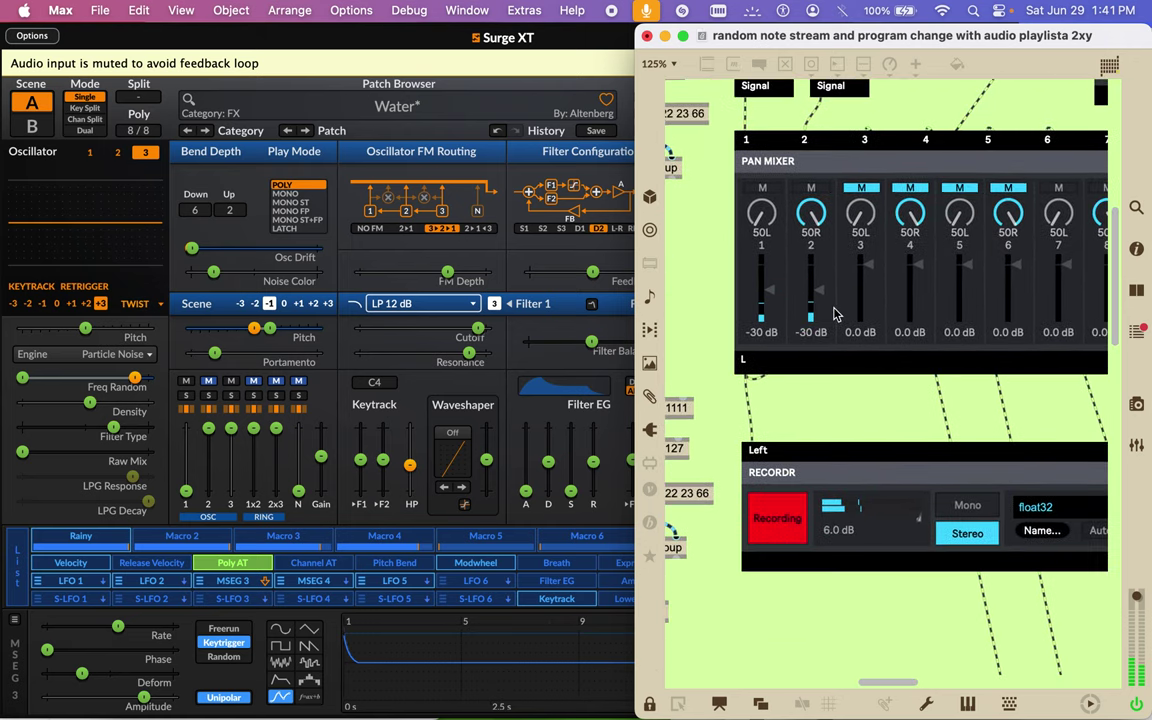
scroll(835, 314, right, 1)
scroll(835, 314, up, 1)
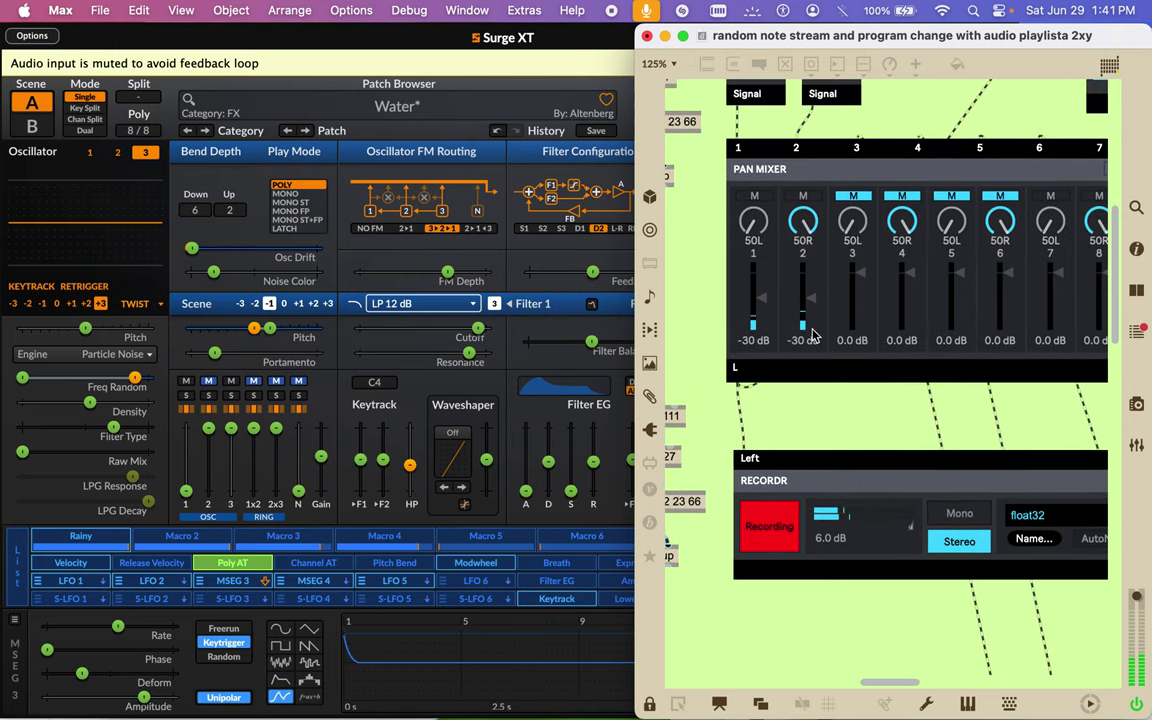
click(902, 196)
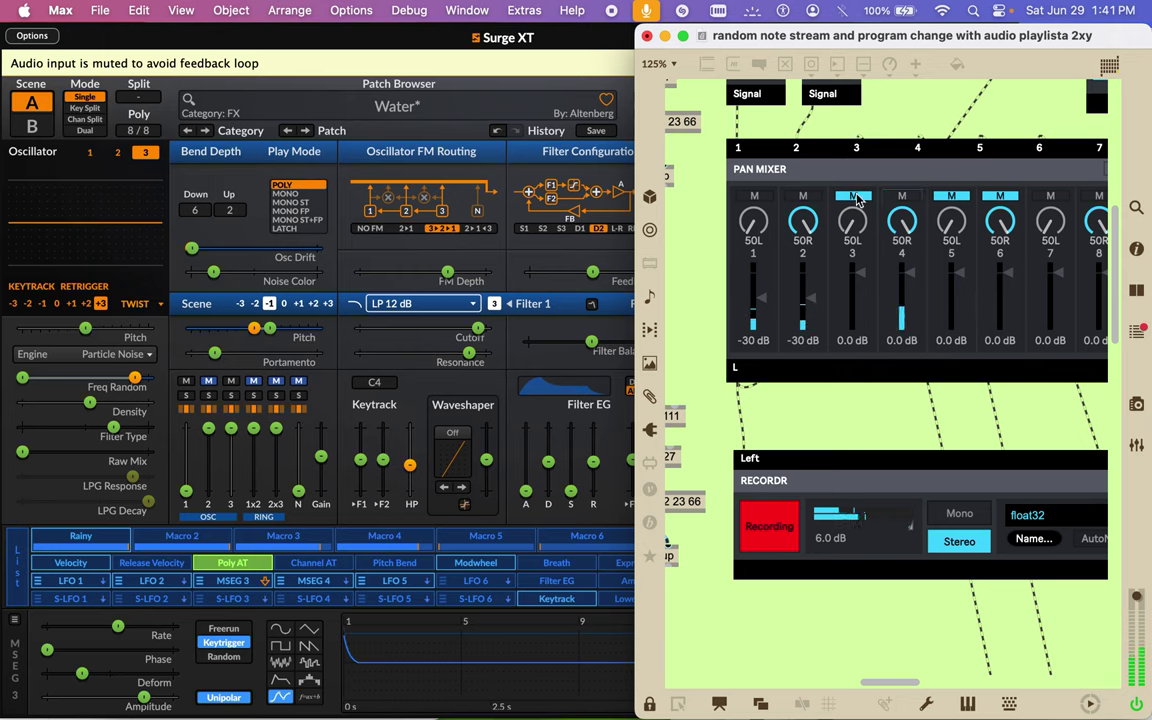
click(853, 196)
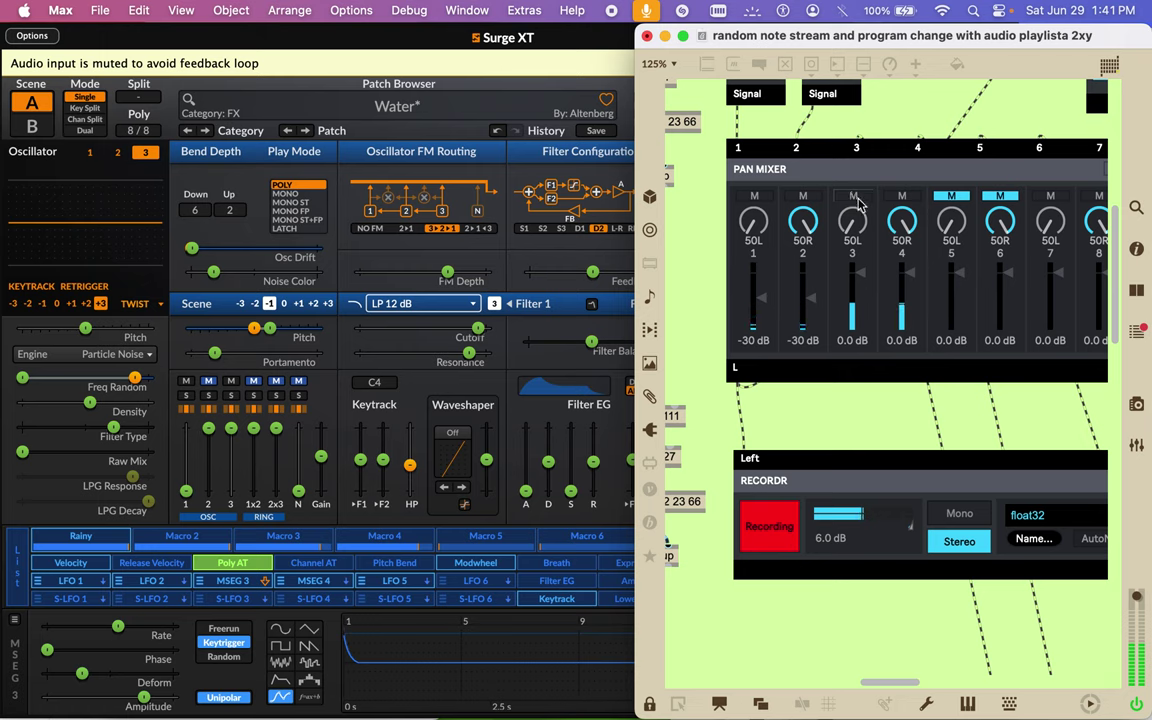
Set Pan Mixer channels 1 and 2 to -11 dB and unmute channels 5 and 6
drag(827, 243, 766, 342)
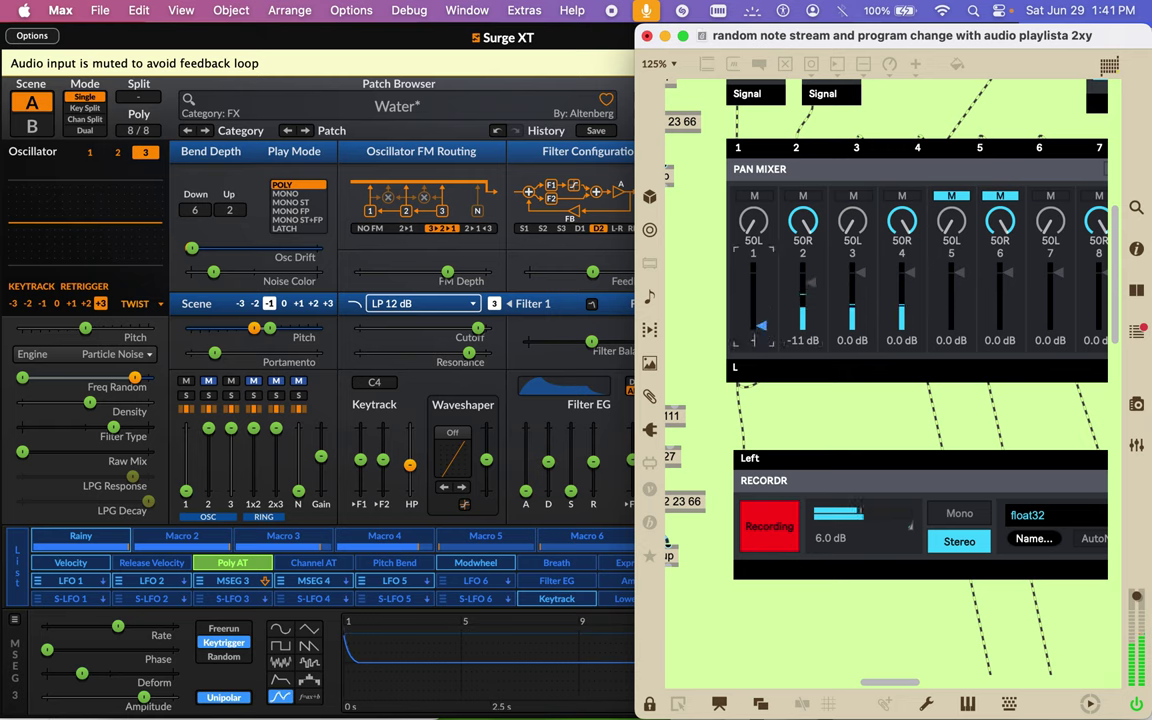
text(-11)
key(Return)
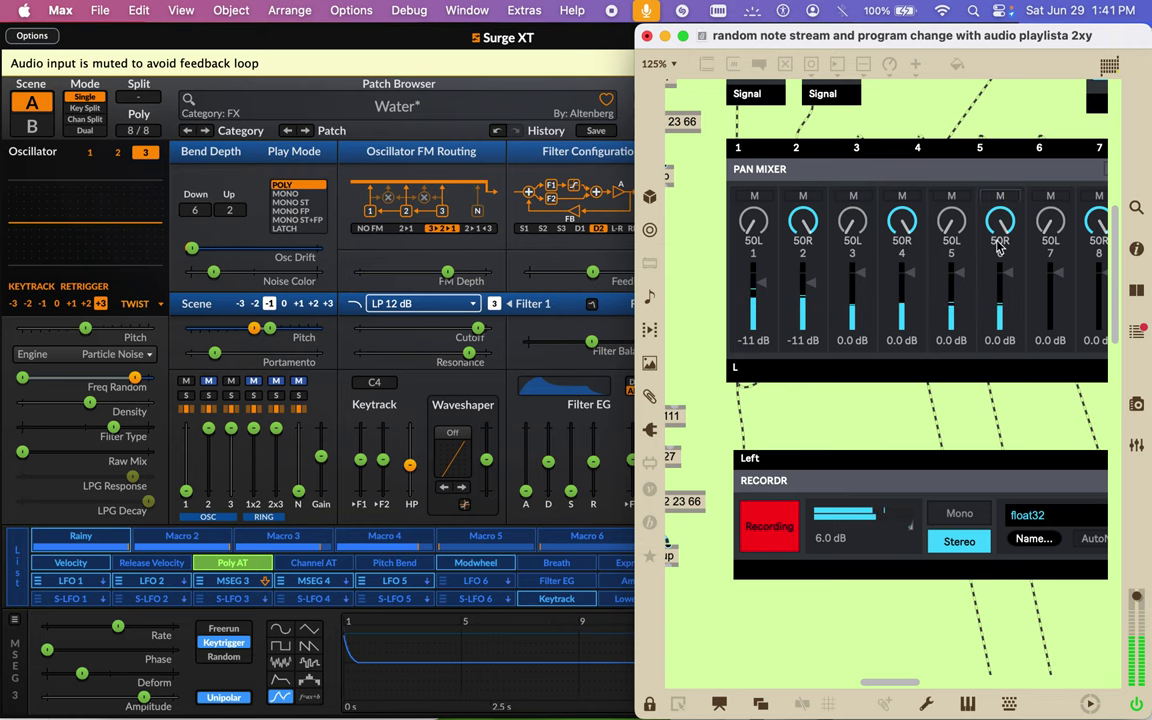
Examine the Pan Mixer's output meters and the patch area around the RECORDR module
scroll(997, 246, down, 2)
scroll(997, 246, right, 2)
scroll(997, 246, down, 3)
scroll(997, 246, right, 2)
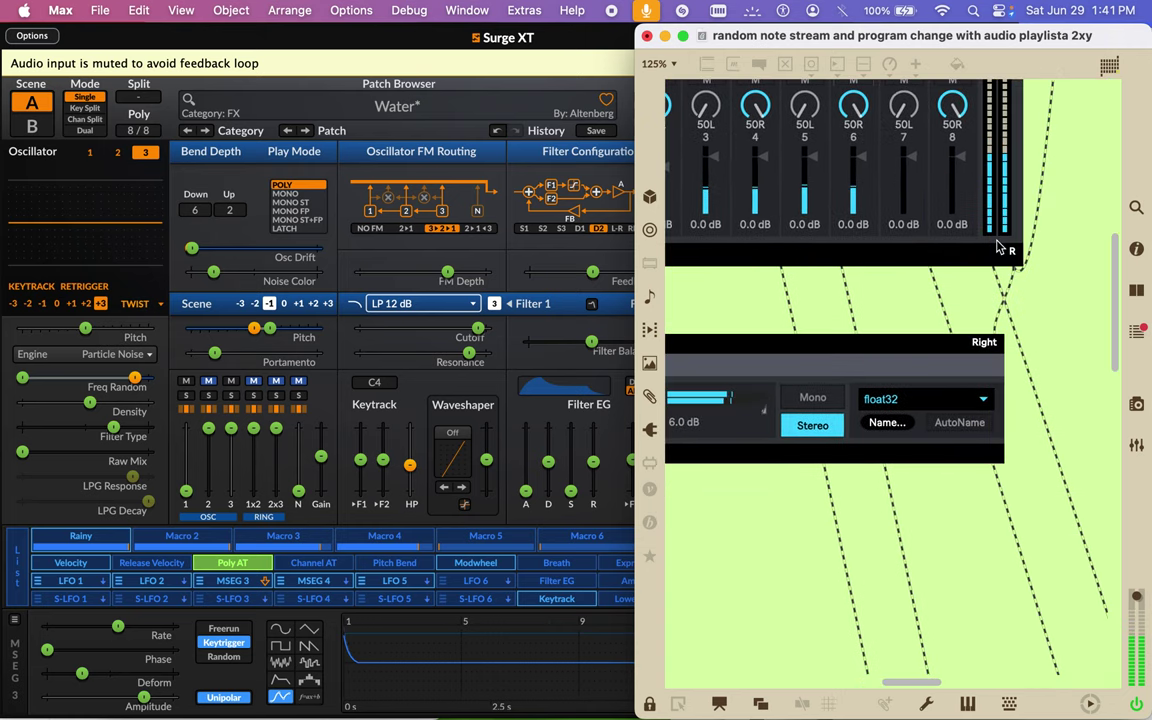
scroll(997, 246, down, 2)
scroll(997, 246, right, 2)
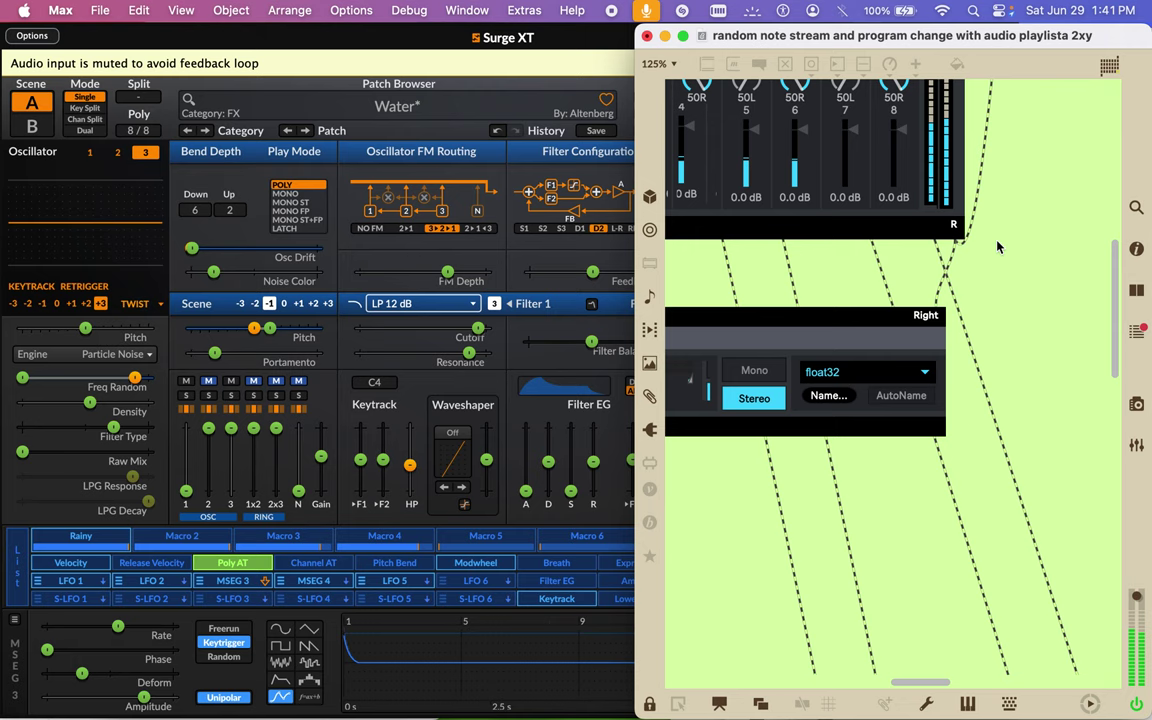